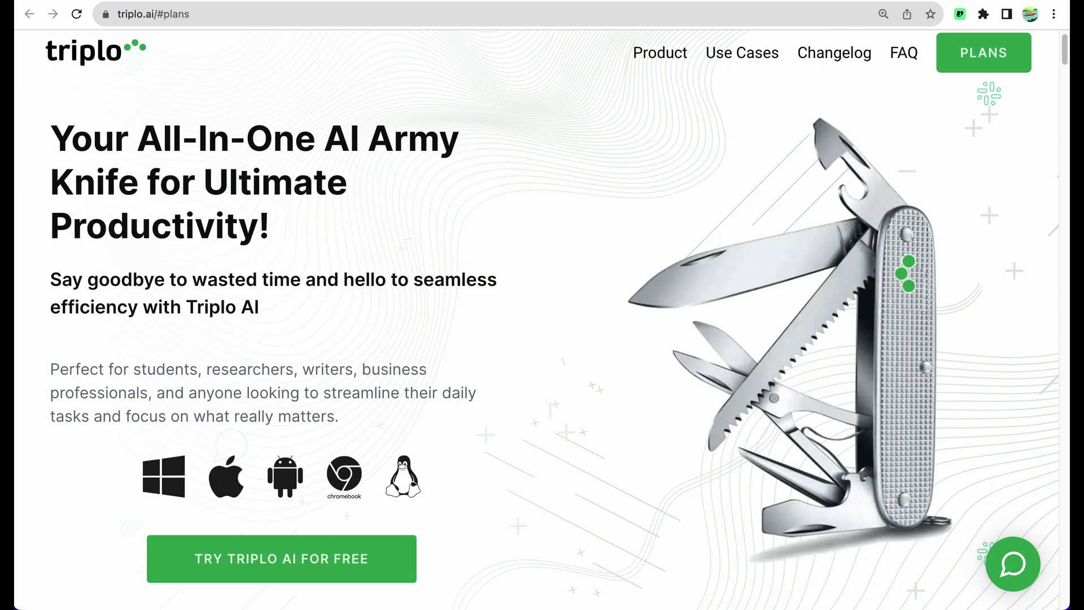
# Step: Scroll the triplo.ai feature overview, highlighting the Training [Beta] description, down to the pricing plans
pyautogui.scroll(-1, 757, 272)
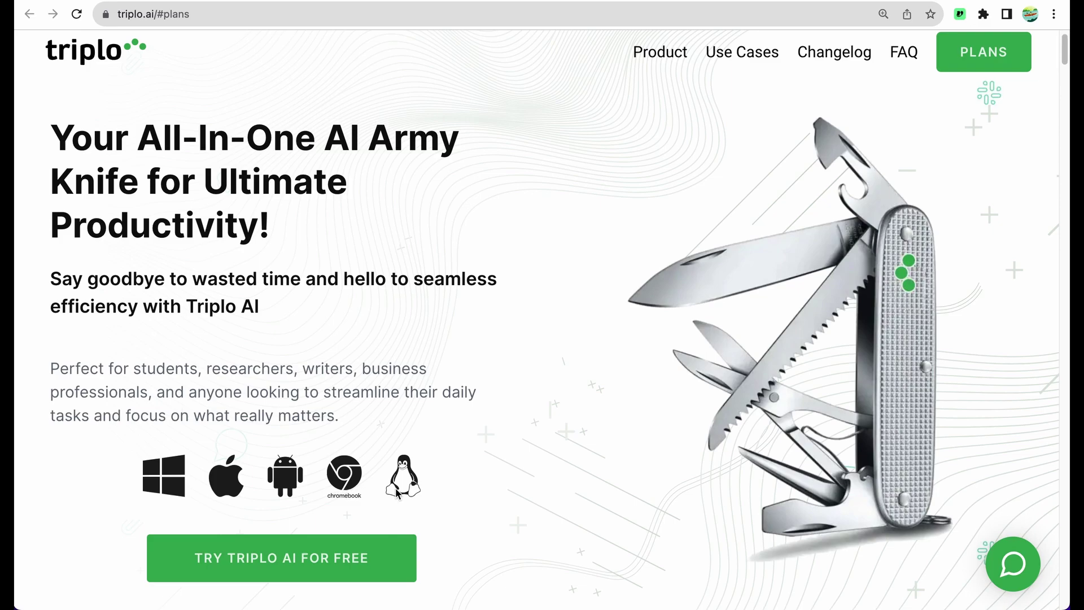
pyautogui.scroll(-10, 466, 247)
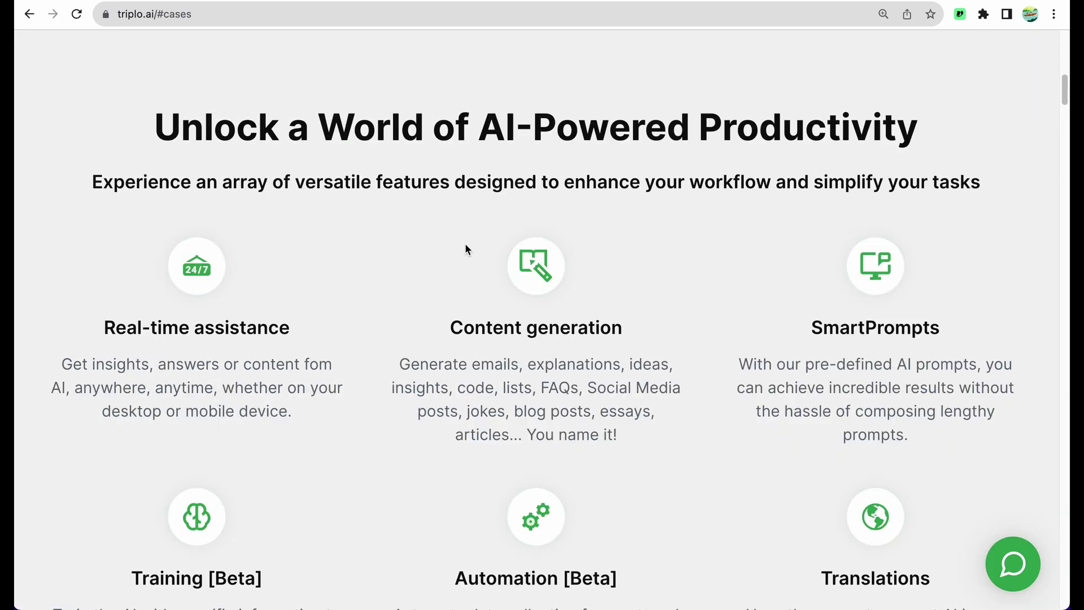
pyautogui.scroll(-1, 466, 248)
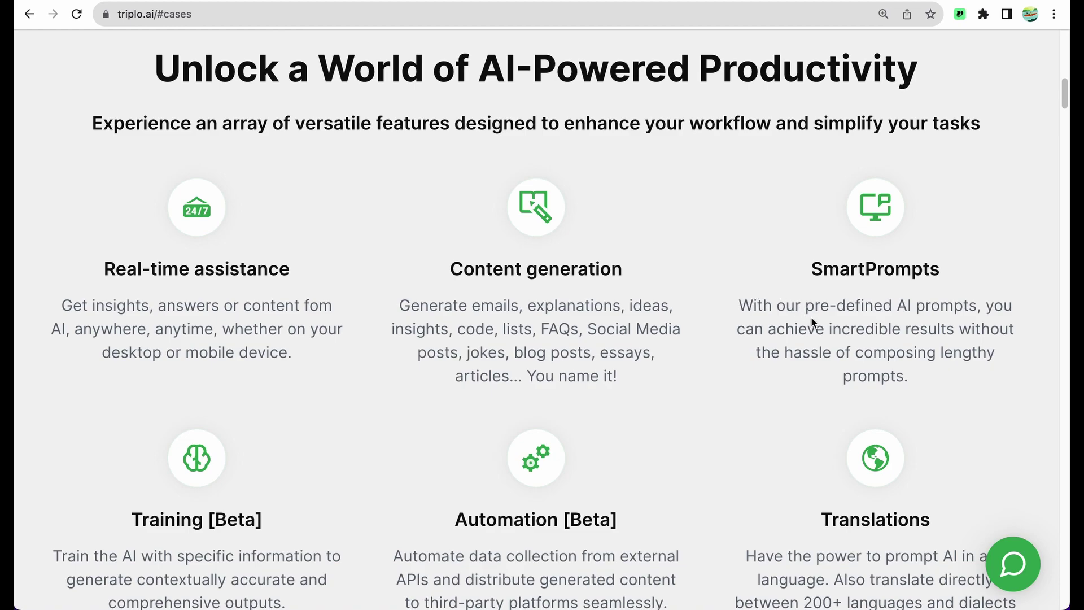
pyautogui.scroll(-3, 811, 317)
pyautogui.scroll(1, 186, 440)
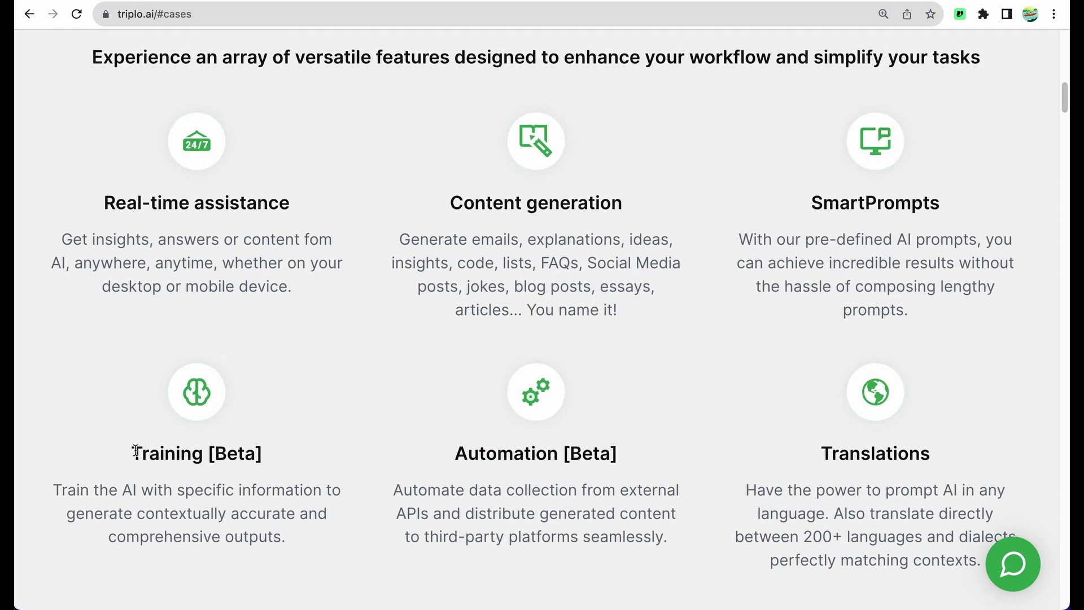
pyautogui.moveTo(135, 450); pyautogui.dragTo(289, 541)
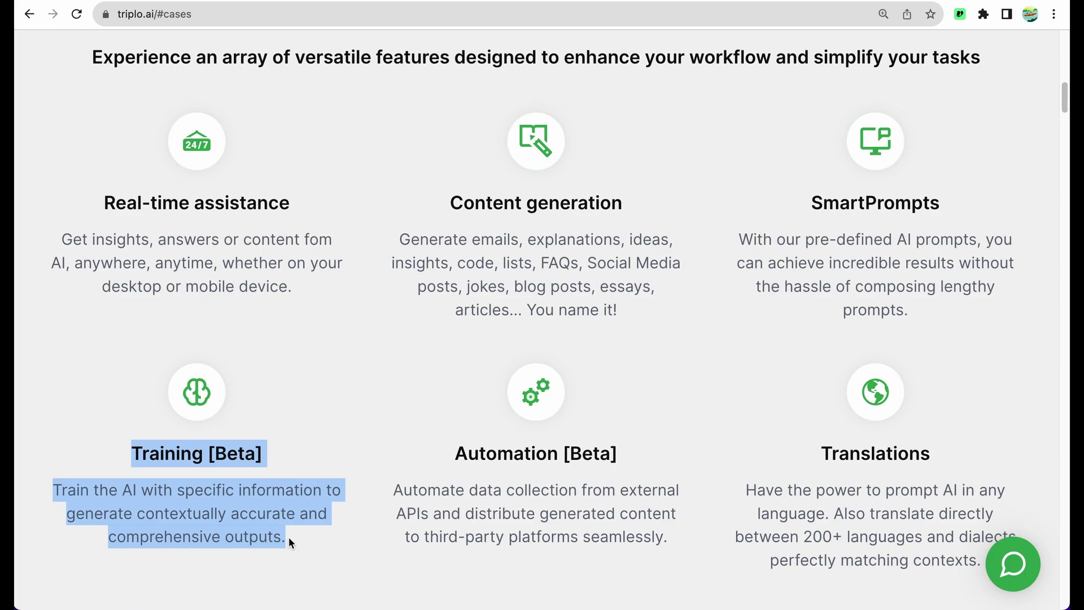
pyautogui.click(289, 537)
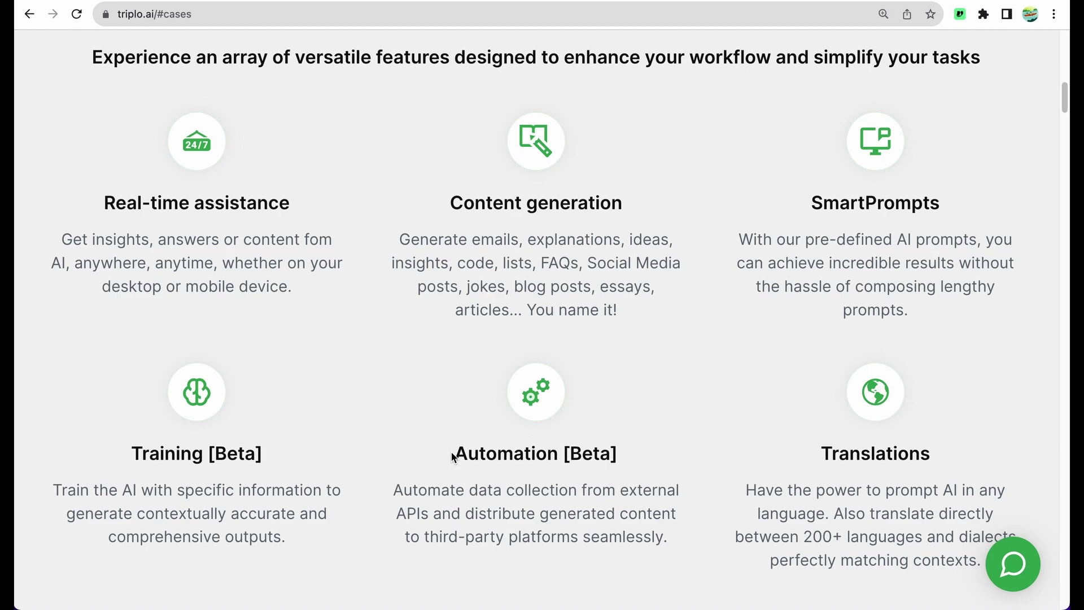
pyautogui.scroll(-1, 452, 456)
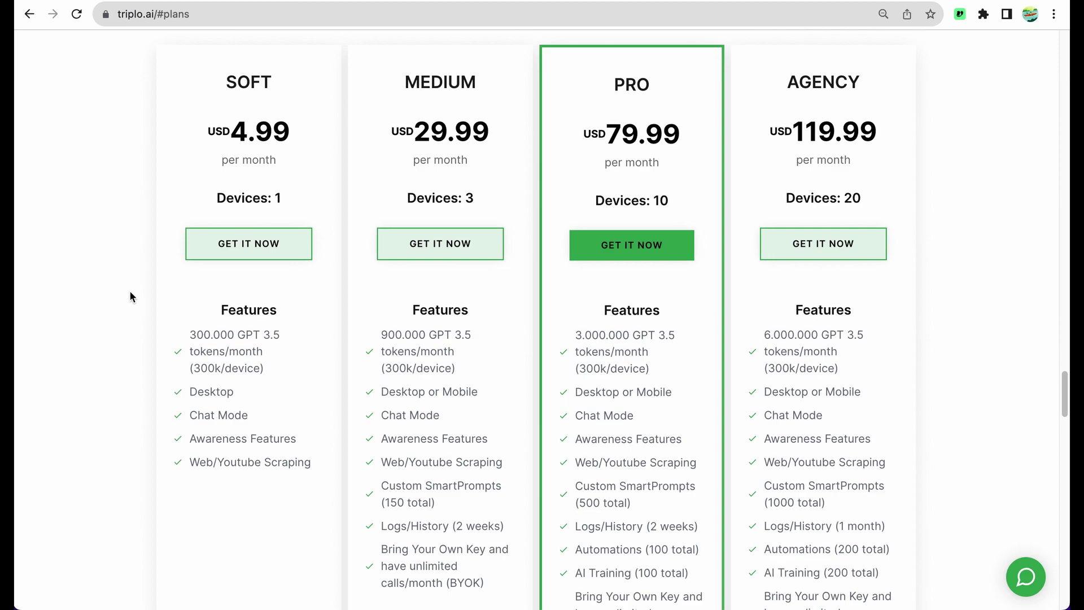
# Step: Review the pricing cards, highlighting the Automations and AI Training lines of the PRO plan
pyautogui.scroll(1, 131, 293)
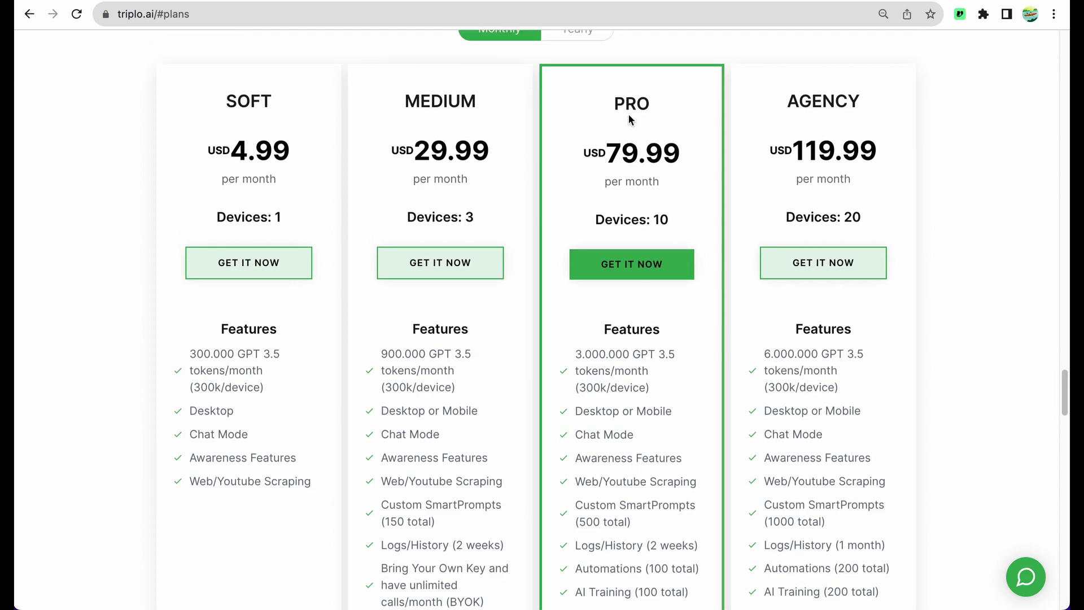
pyautogui.scroll(-3, 615, 133)
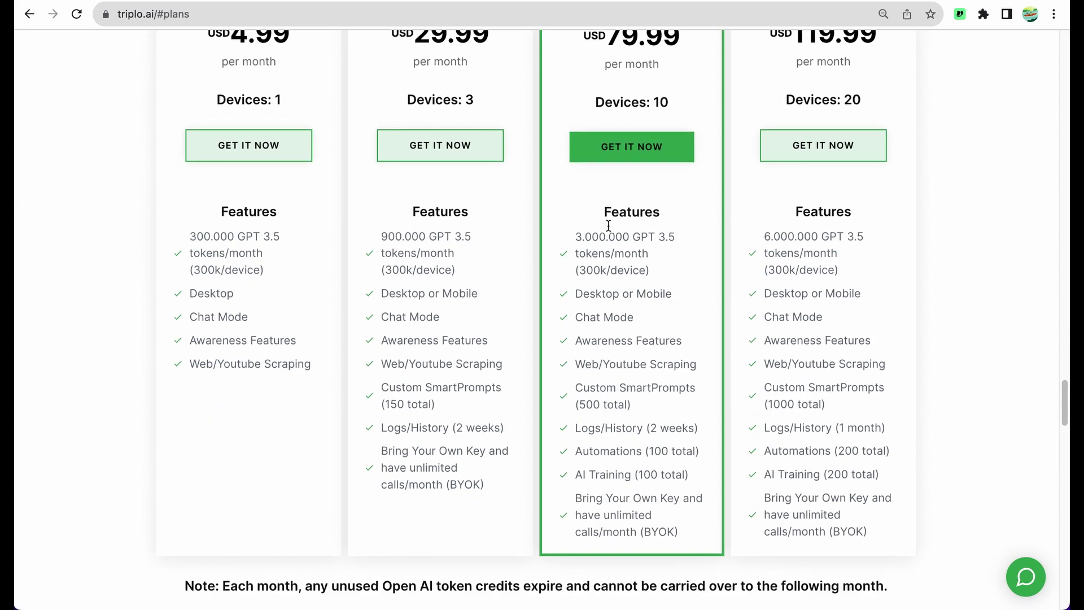
pyautogui.moveTo(580, 454); pyautogui.dragTo(699, 480)
pyautogui.scroll(3, 699, 479)
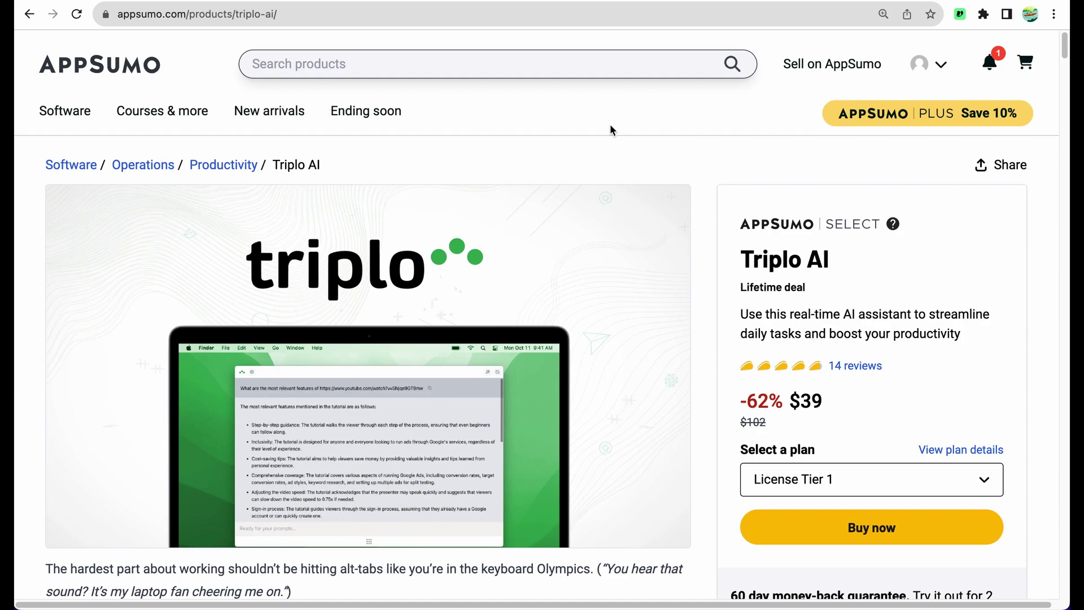
# Step: Scroll the AppSumo Triplo AI page to Plans & features, highlighting the 100+ SmartPrompts line
pyautogui.scroll(-8, 611, 129)
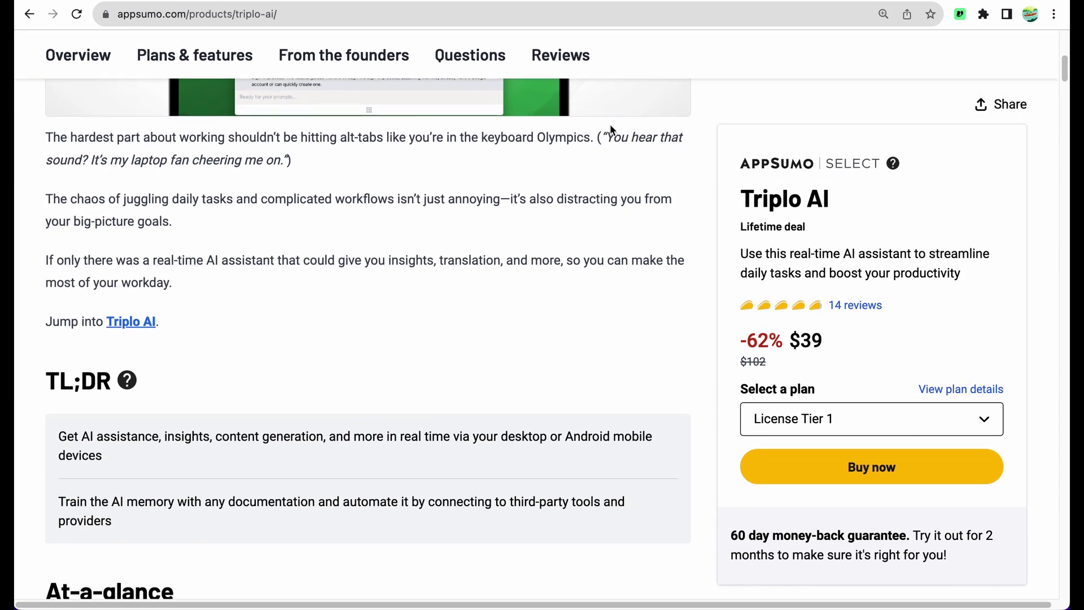
pyautogui.scroll(8, 610, 128)
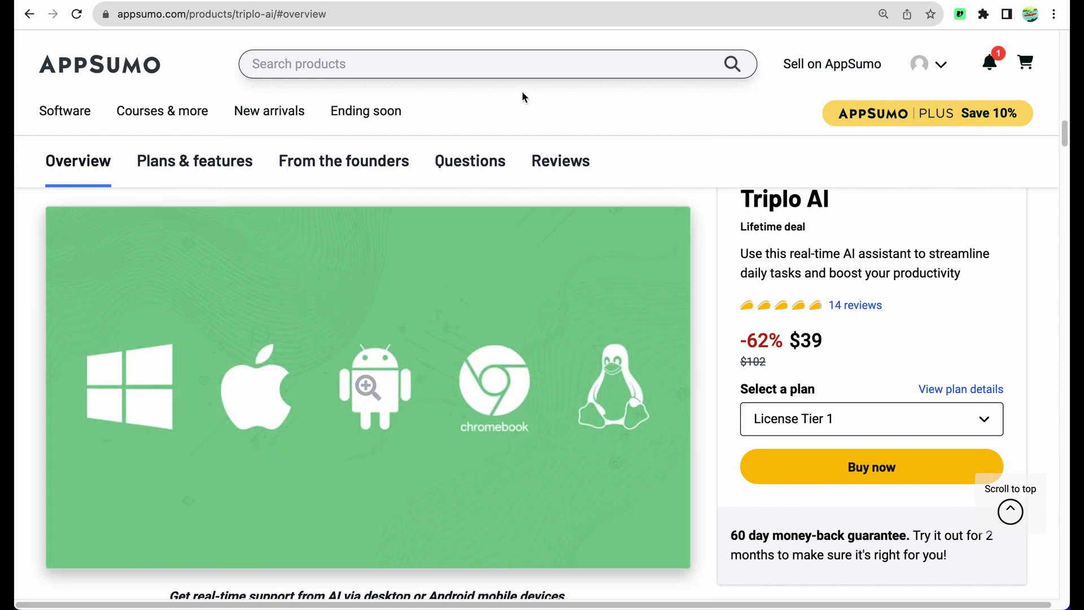
pyautogui.scroll(-1, 731, 304)
pyautogui.scroll(-10, 732, 304)
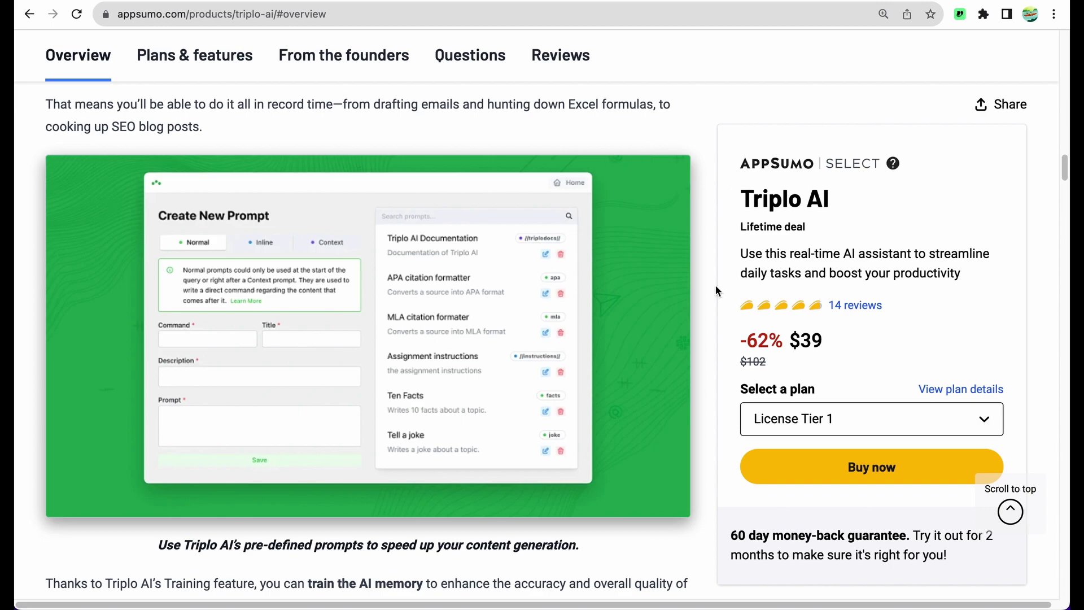
pyautogui.scroll(-15, 716, 290)
pyautogui.moveTo(65, 412); pyautogui.dragTo(180, 411)
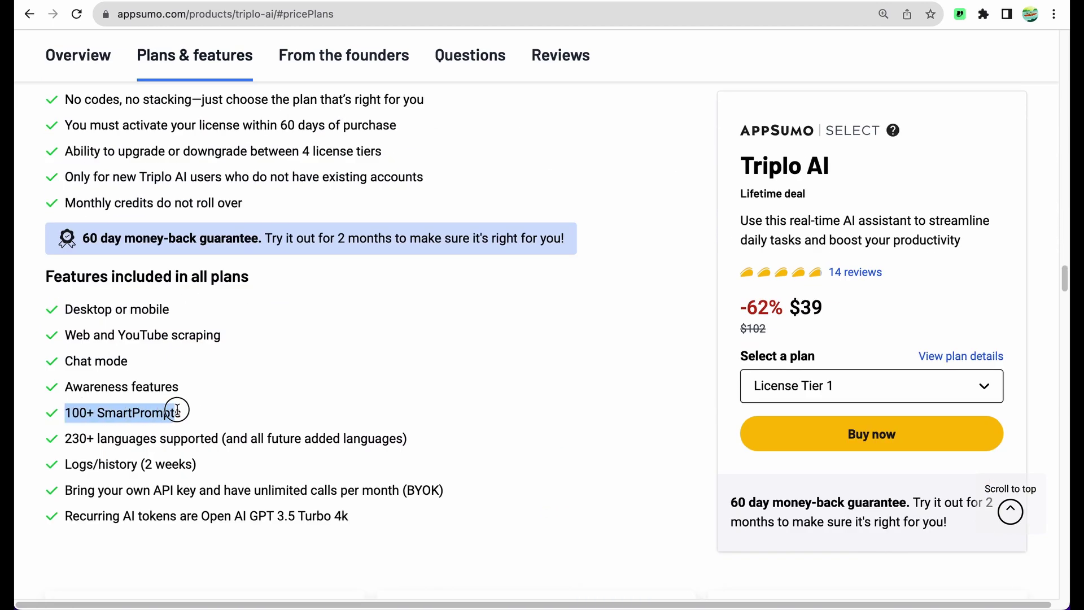
pyautogui.click(70, 360)
pyautogui.moveTo(67, 360); pyautogui.dragTo(129, 362)
pyautogui.scroll(-7, 238, 371)
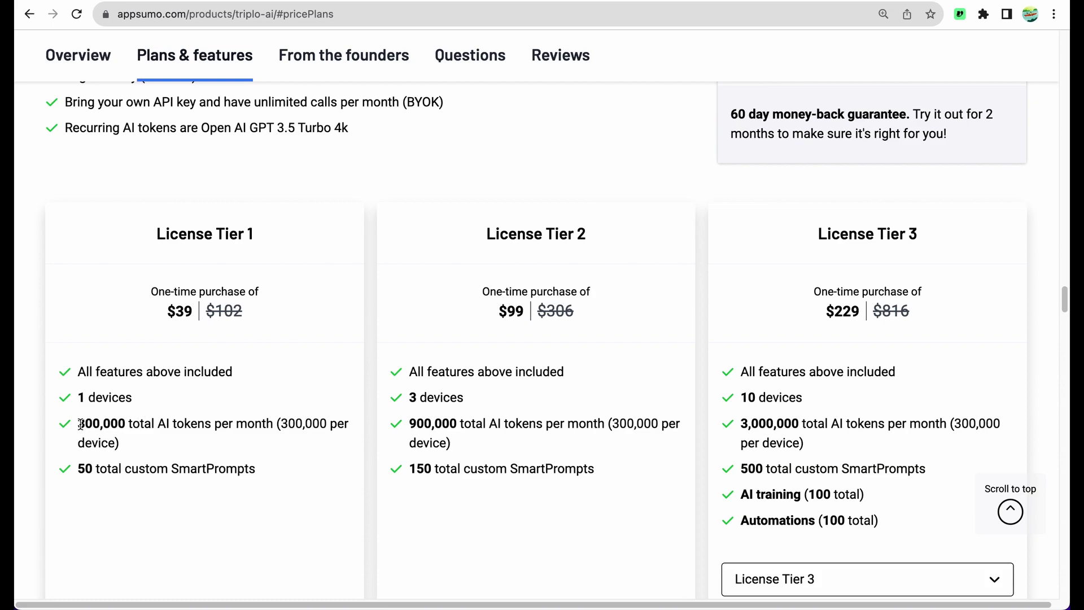
# Step: Highlight the GPT 3.5 model name in the token line
pyautogui.scroll(1, 367, 192)
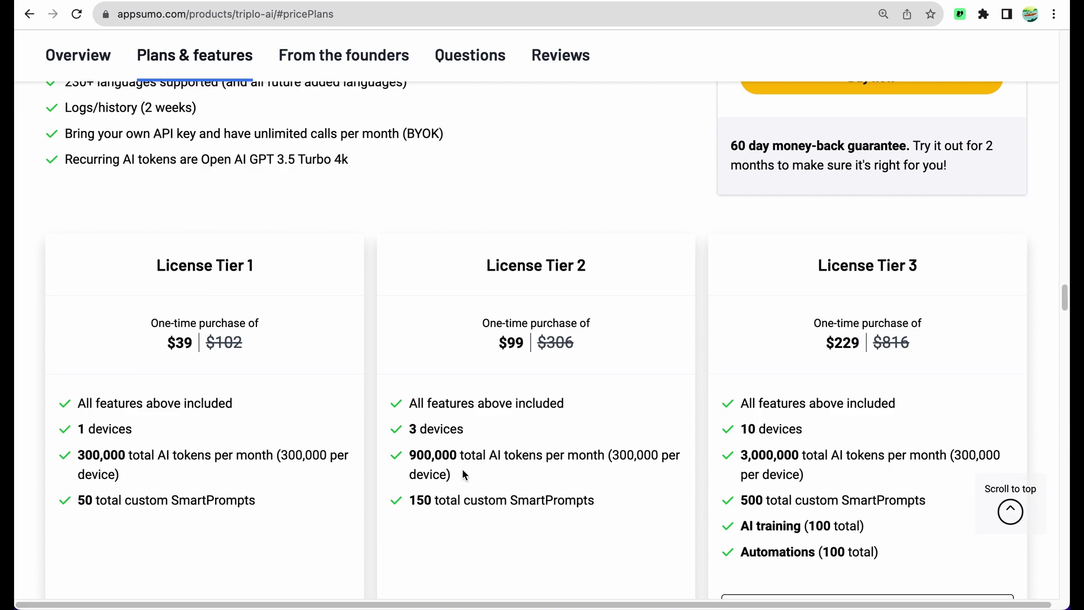
pyautogui.moveTo(250, 160); pyautogui.dragTo(295, 159)
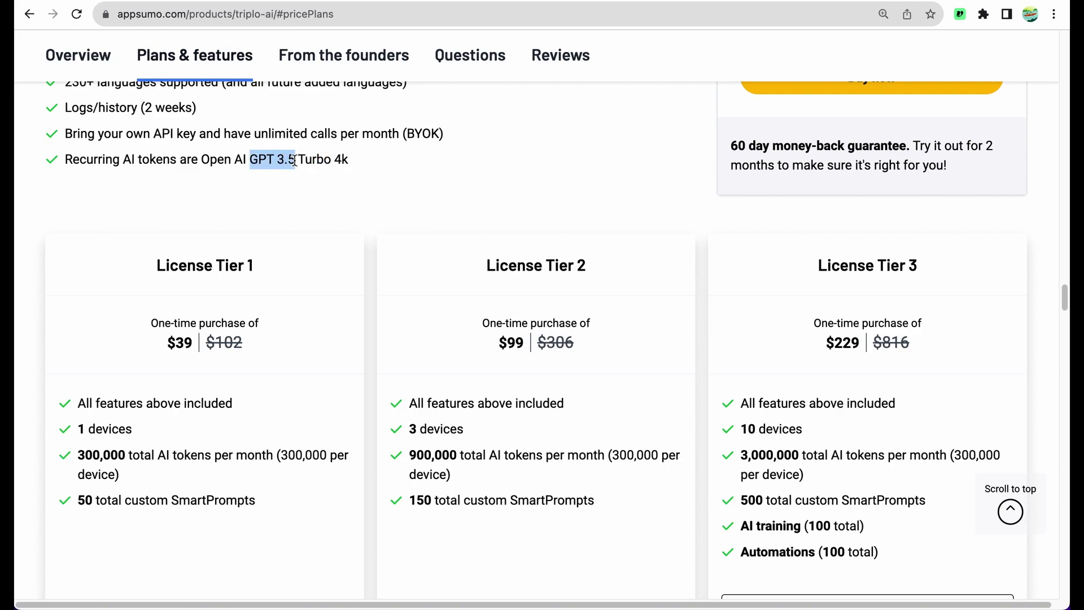
pyautogui.click(248, 158)
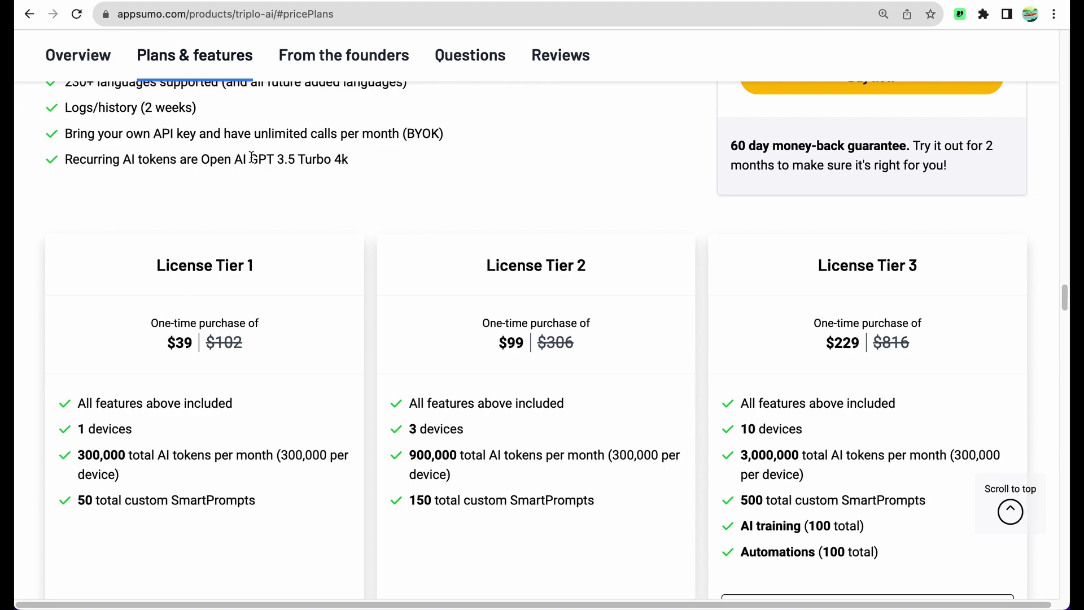
pyautogui.moveTo(251, 158); pyautogui.dragTo(297, 159)
pyautogui.click(343, 163)
# Step: Point out License Tier 2's 900,000 token total and 3 devices
pyautogui.scroll(-2, 423, 182)
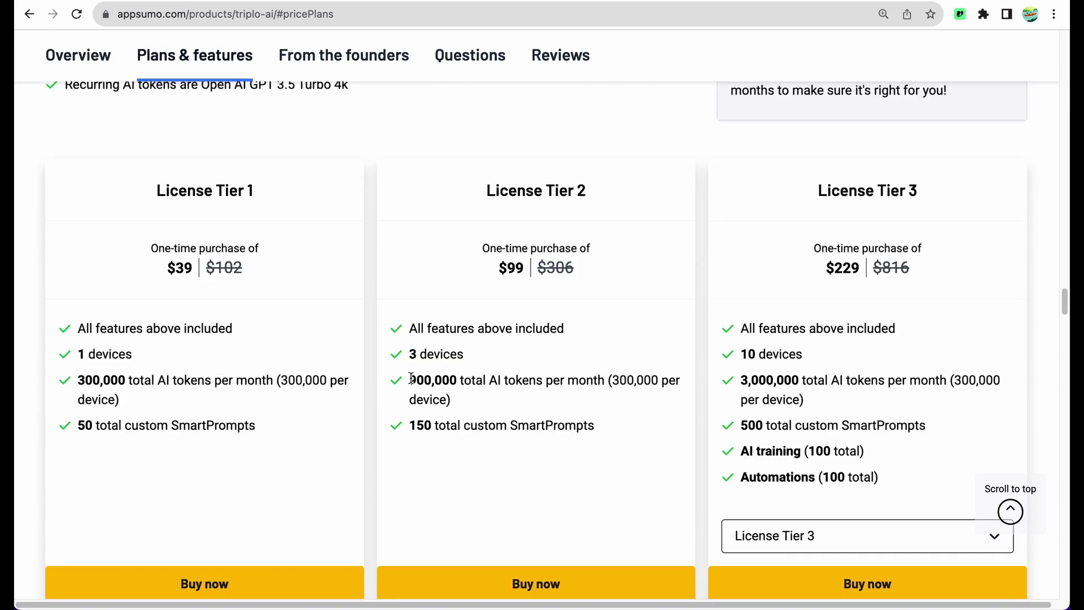
pyautogui.moveTo(410, 380); pyautogui.dragTo(487, 380)
pyautogui.click(440, 356)
pyautogui.moveTo(409, 354); pyautogui.dragTo(466, 364)
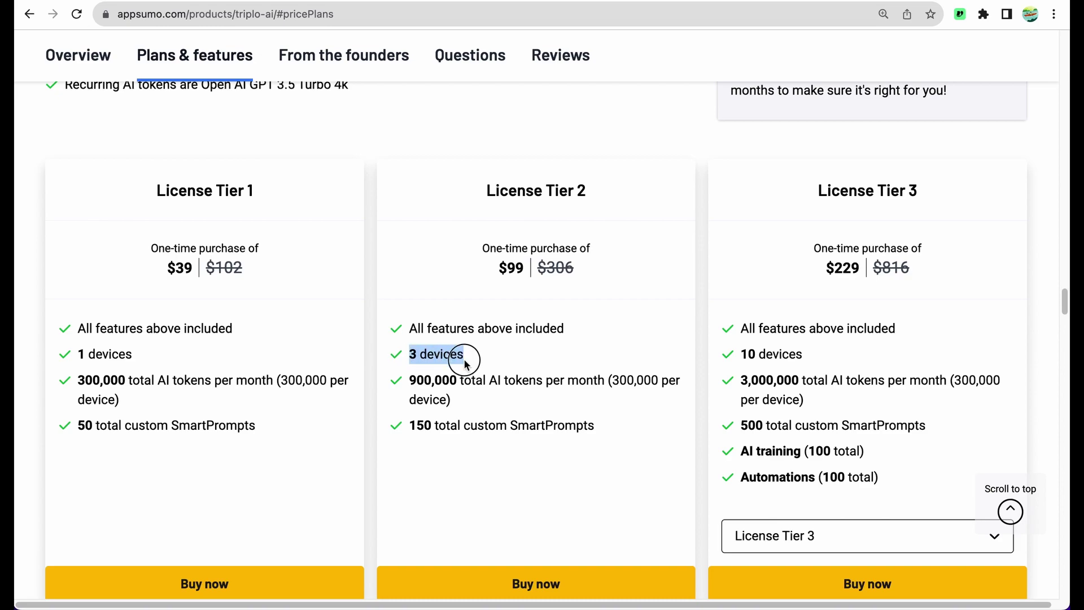
pyautogui.click(464, 365)
# Step: Highlight the AI training (100 total) and Automations lines in License Tier 3
pyautogui.scroll(-1, 793, 391)
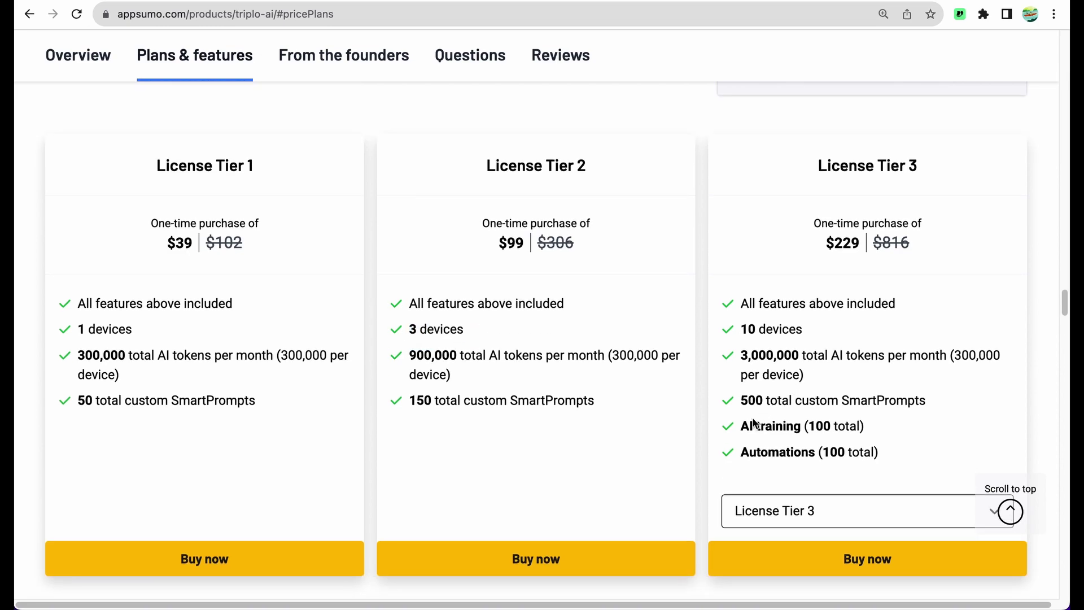
pyautogui.moveTo(743, 424); pyautogui.dragTo(884, 456)
pyautogui.click(882, 455)
pyautogui.moveTo(734, 424); pyautogui.dragTo(890, 458)
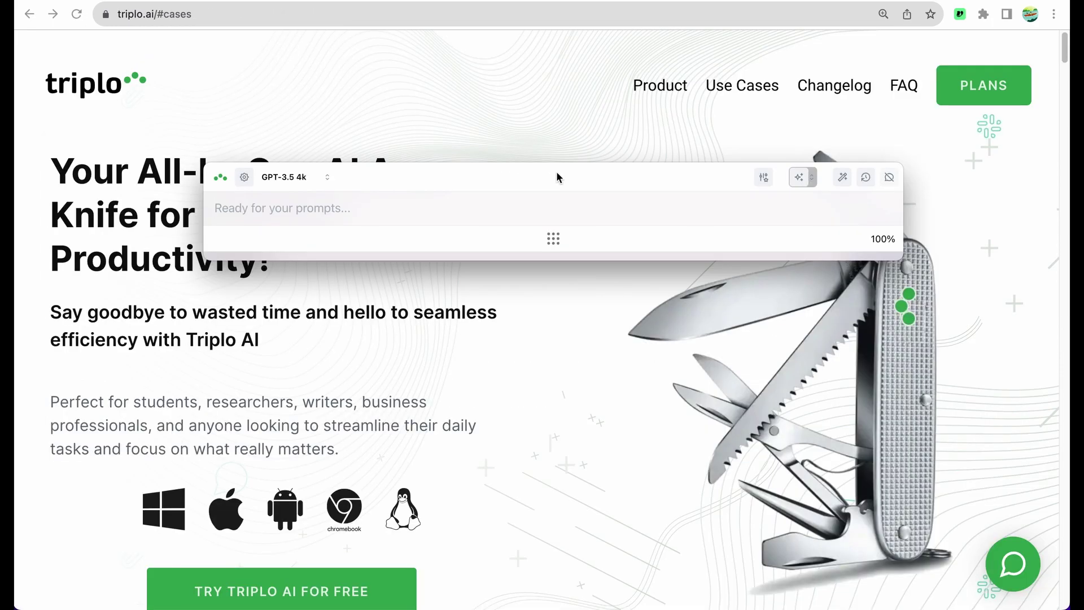
# Step: Position the Triplo popup and send the pasted 8-day Tuscany road trip prompt
pyautogui.moveTo(557, 175); pyautogui.dragTo(579, 188)
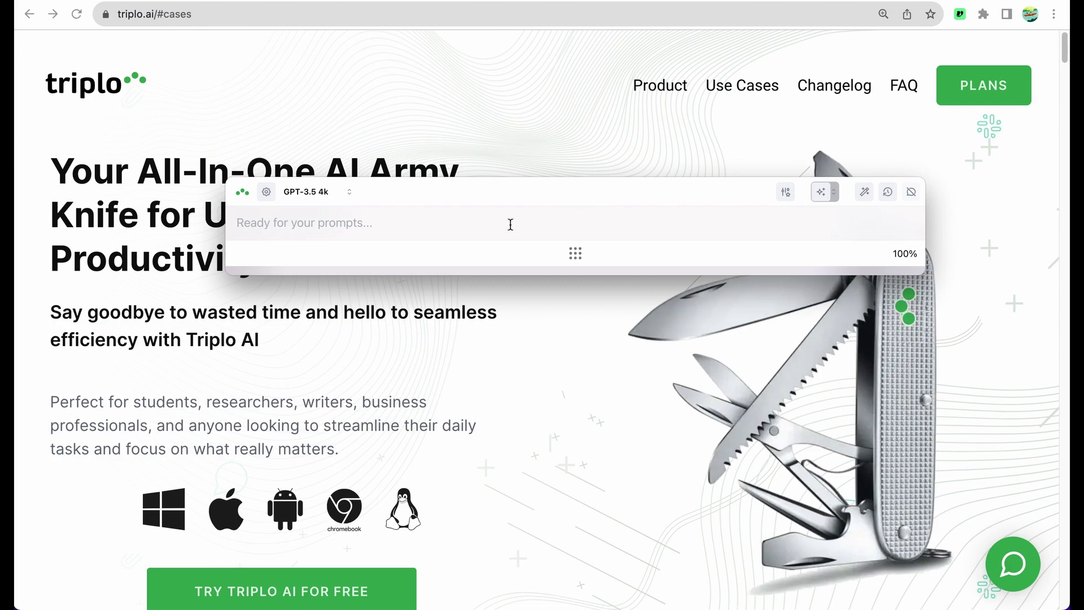
pyautogui.write('Give me ideas of places to visit during 8 days road trip in Tuscany region of Italy')
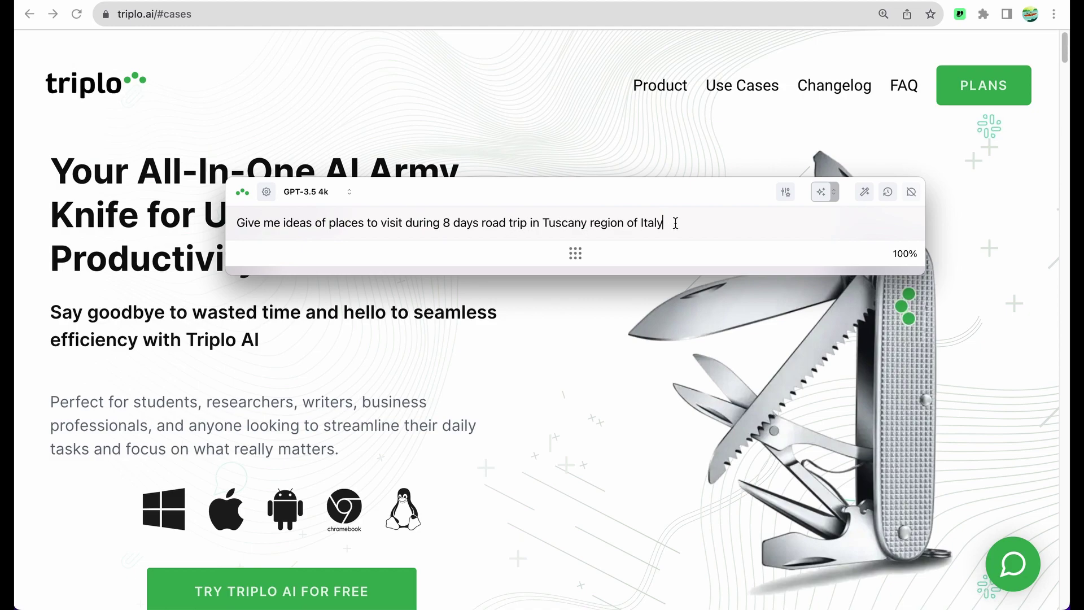
pyautogui.press('Return')
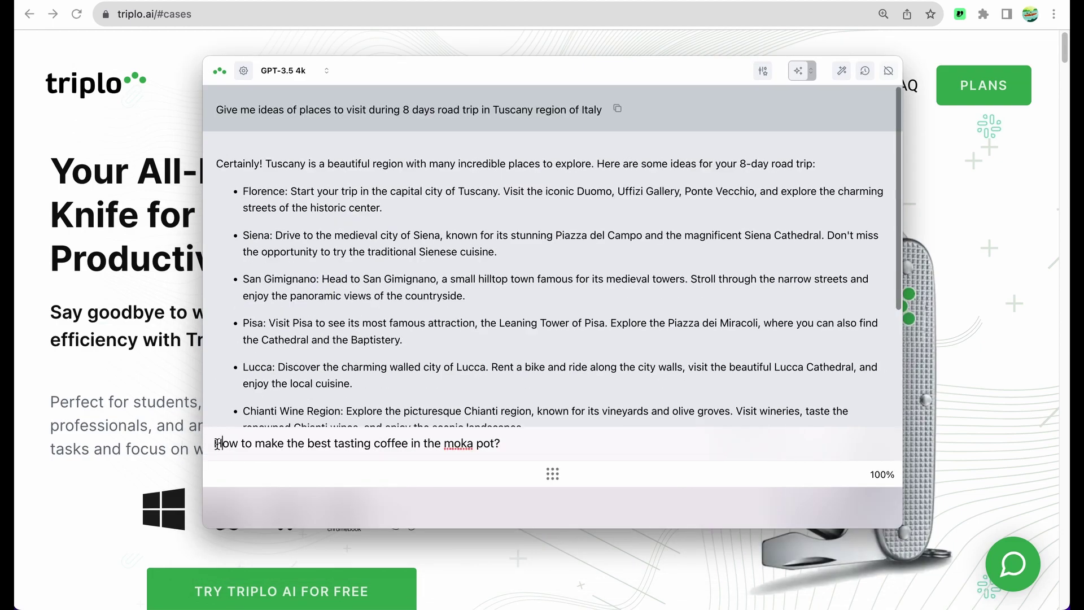
# Step: Send the moka pot coffee question and review the brewing steps in the answer
pyautogui.moveTo(218, 443); pyautogui.dragTo(513, 444)
pyautogui.click(513, 444)
pyautogui.press('Return')
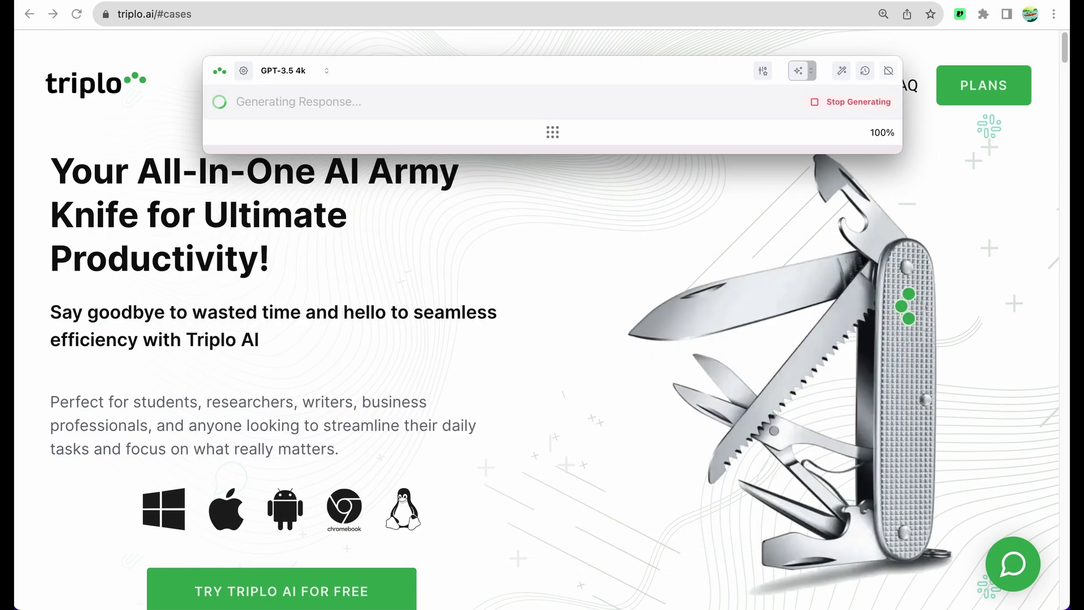
pyautogui.moveTo(506, 70); pyautogui.dragTo(503, 114)
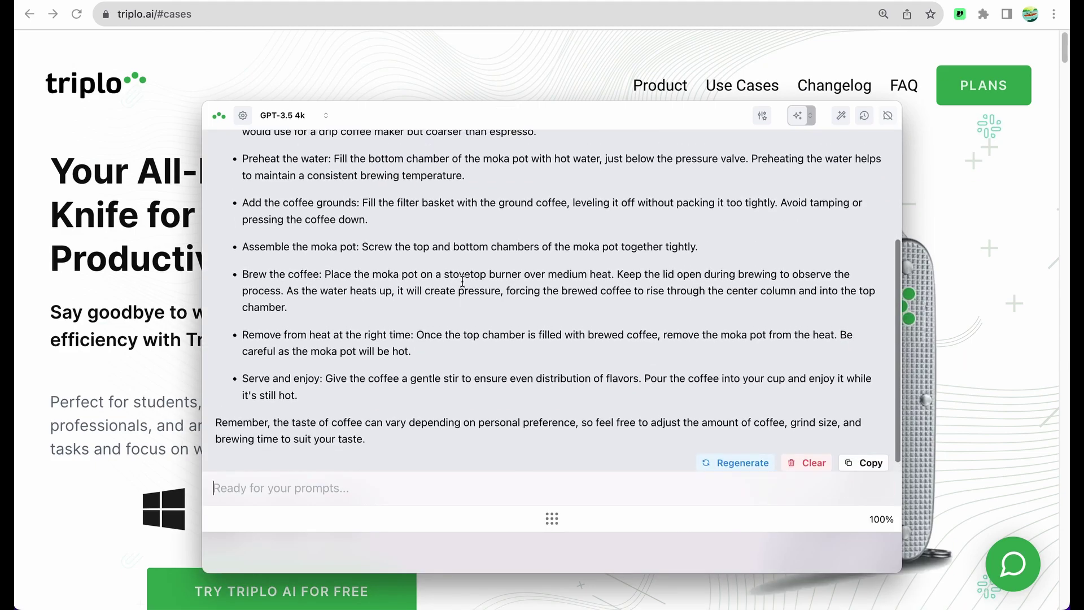
pyautogui.scroll(3, 462, 281)
pyautogui.scroll(-5, 462, 281)
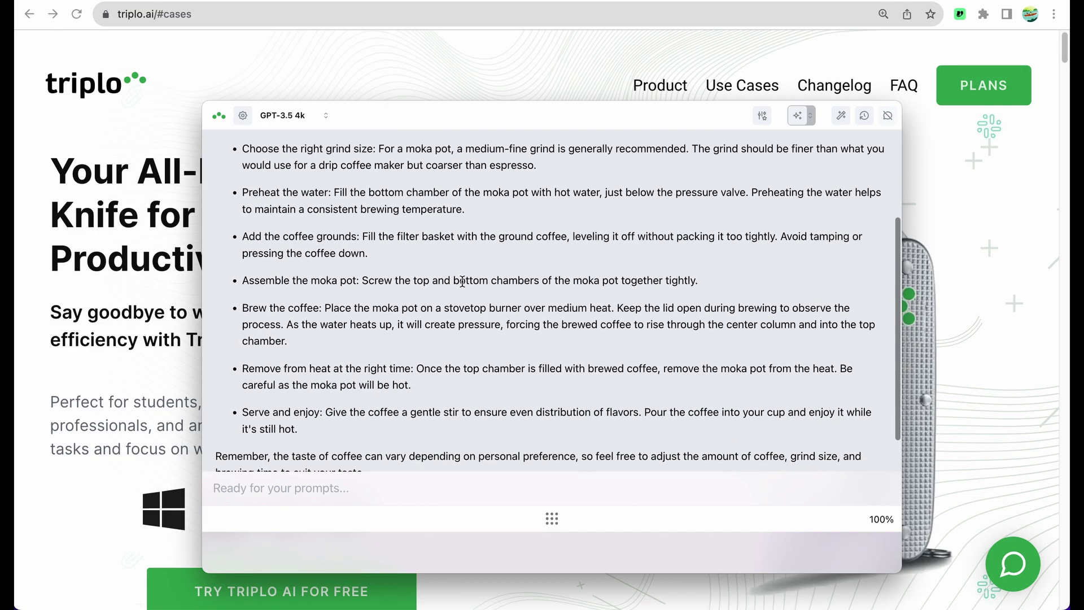
pyautogui.moveTo(460, 238); pyautogui.dragTo(580, 237)
pyautogui.click(580, 246)
# Step: Reposition the assistant window and open the custom instructions manager
pyautogui.scroll(5, 465, 346)
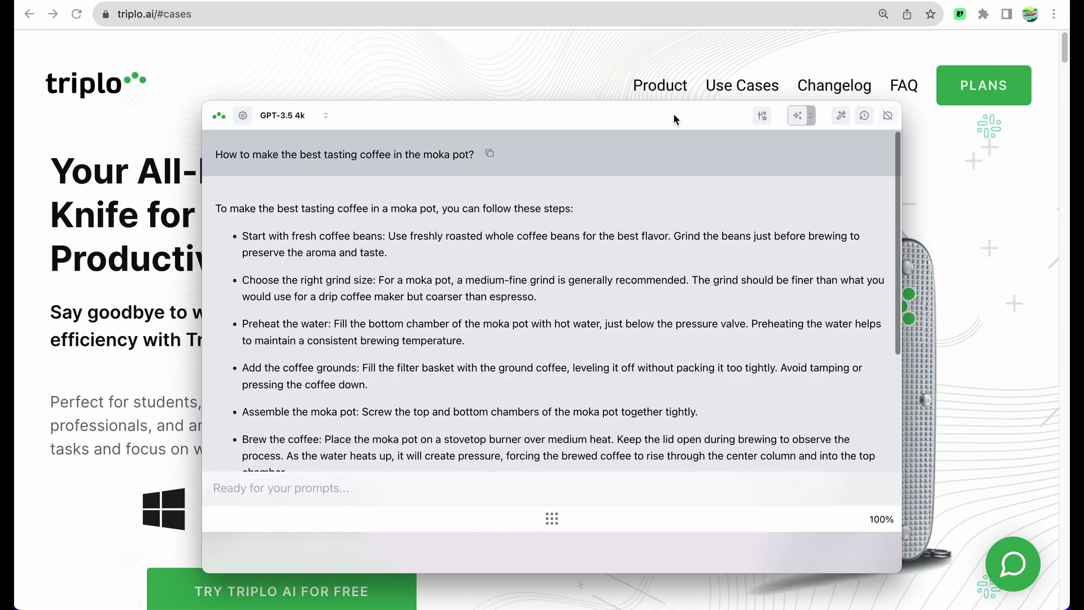
pyautogui.moveTo(674, 115); pyautogui.dragTo(680, 96)
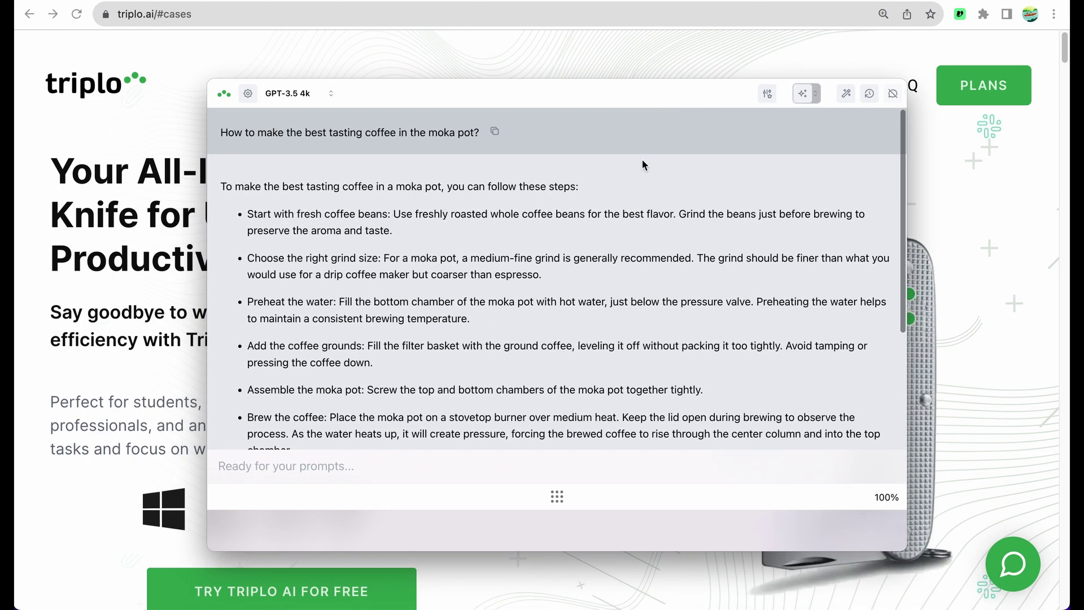
pyautogui.scroll(-3, 530, 317)
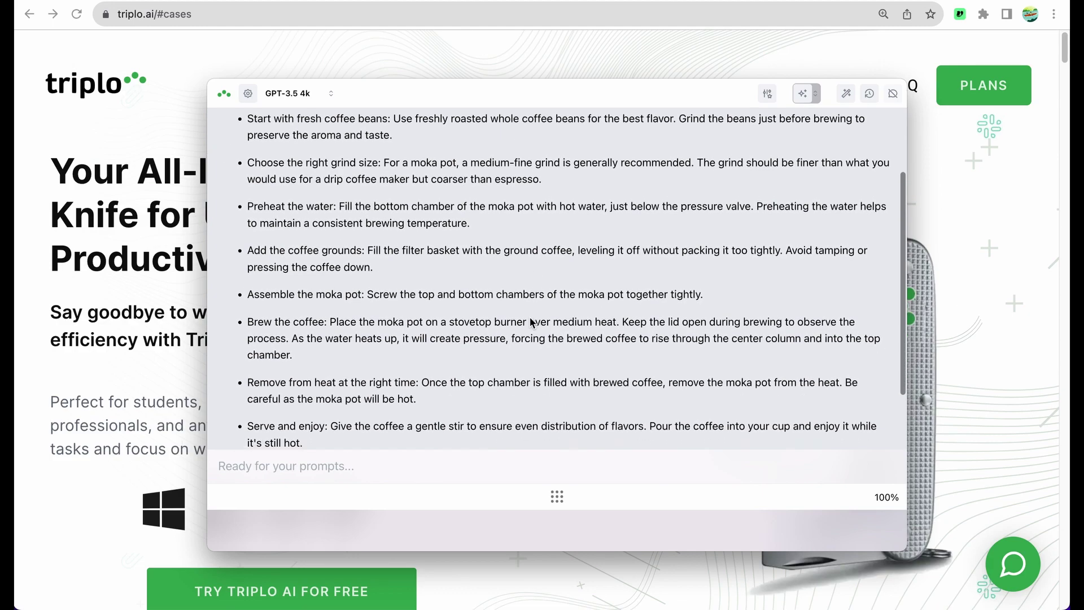
pyautogui.scroll(3, 530, 319)
pyautogui.click(806, 101)
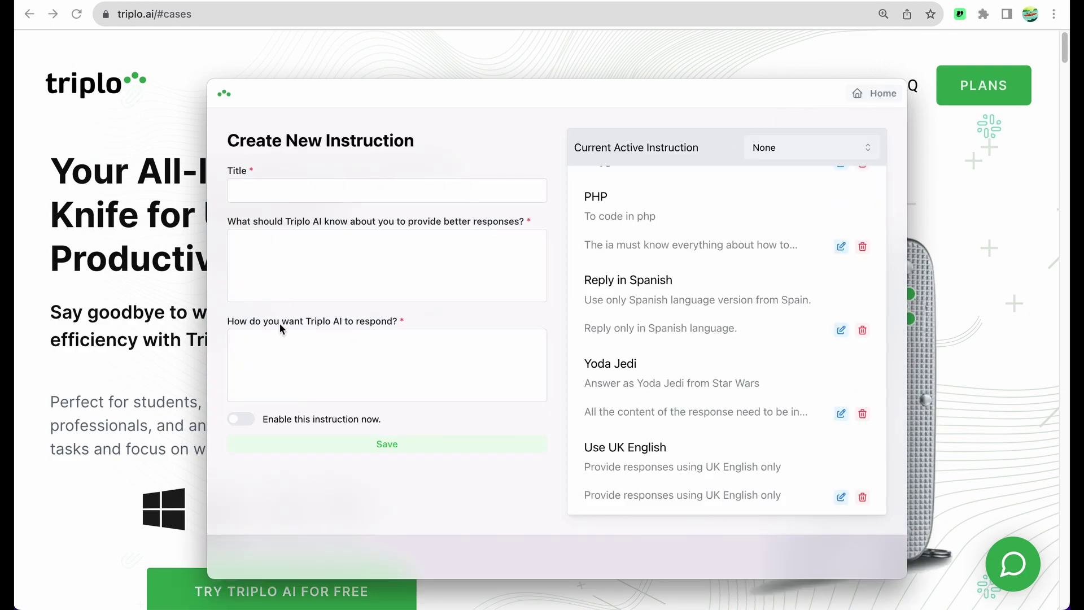
# Step: Inspect the Yoda Jedi instruction's fields and set it as the active instruction
pyautogui.click(415, 362)
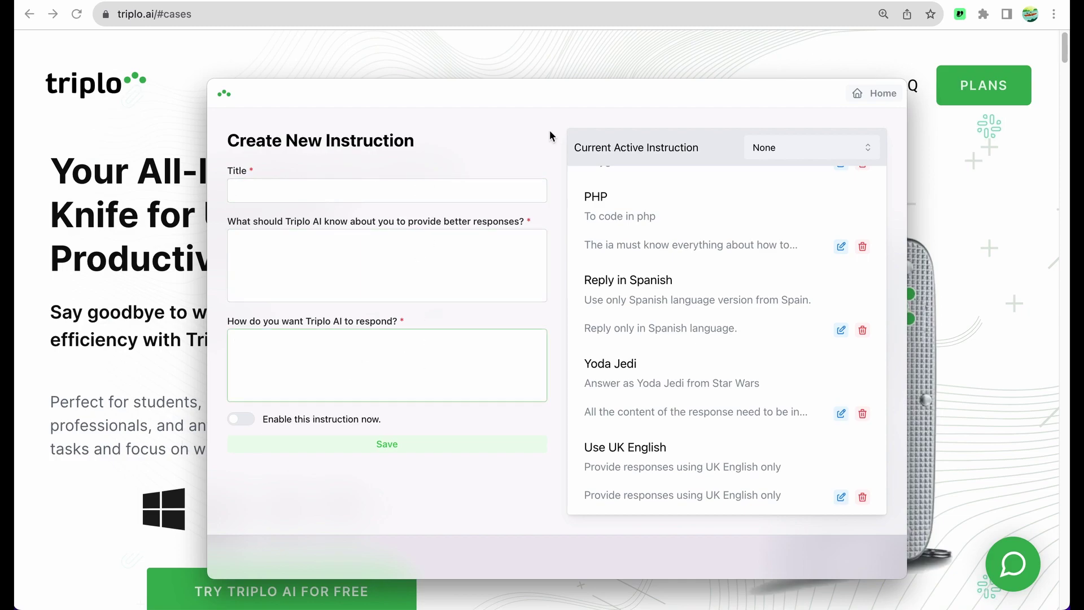
pyautogui.click(655, 377)
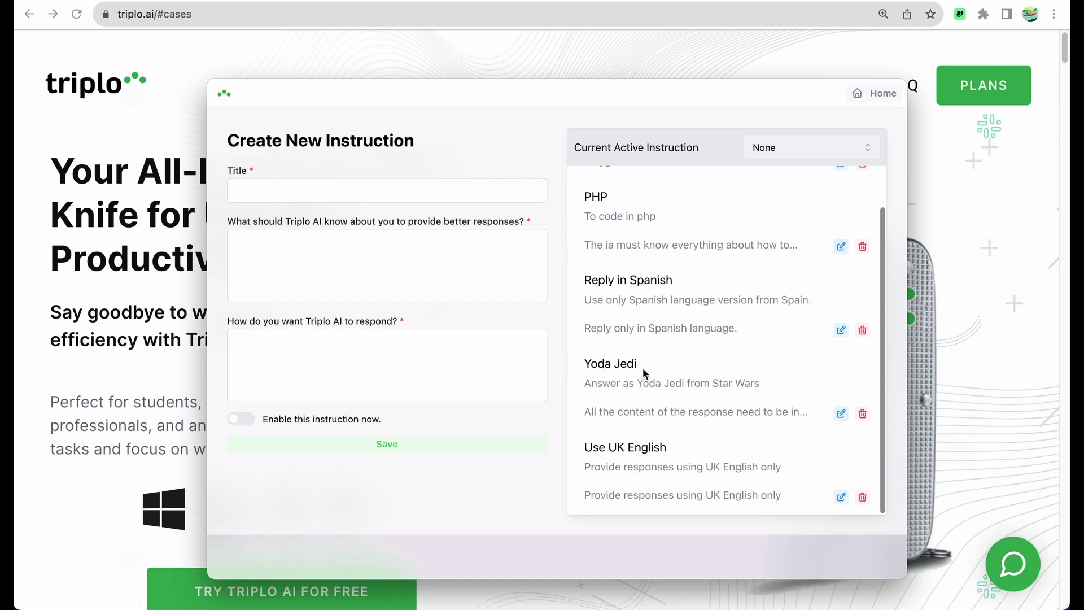
pyautogui.click(841, 415)
pyautogui.click(407, 243)
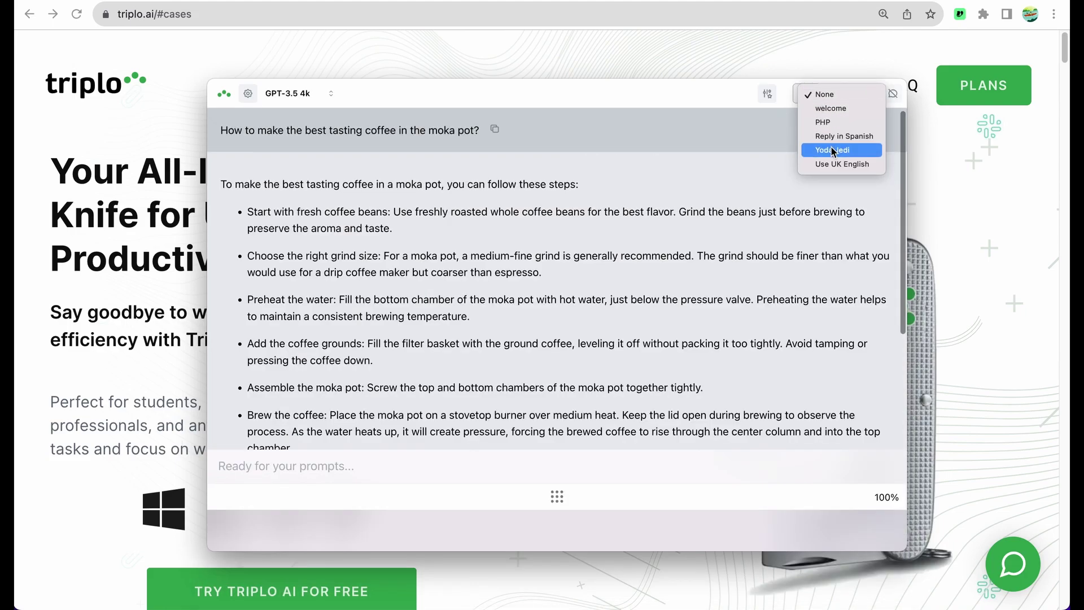
pyautogui.click(832, 150)
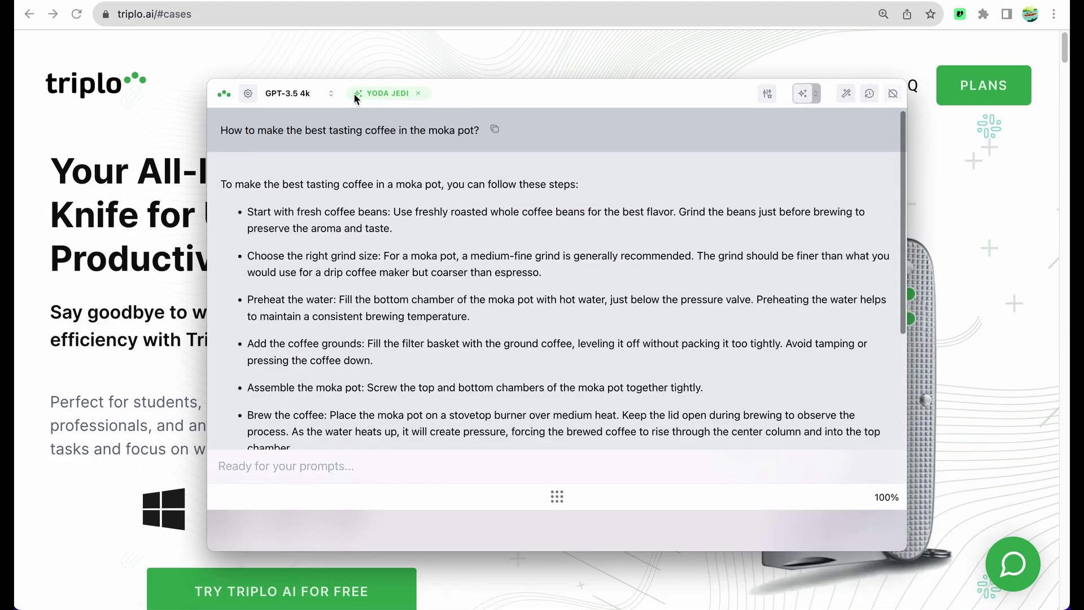
# Step: Resend the moka pot best-tasting coffee question with Yoda Jedi active
pyautogui.click(232, 469)
pyautogui.write('To make the best tasting coffee in a moka pot?')
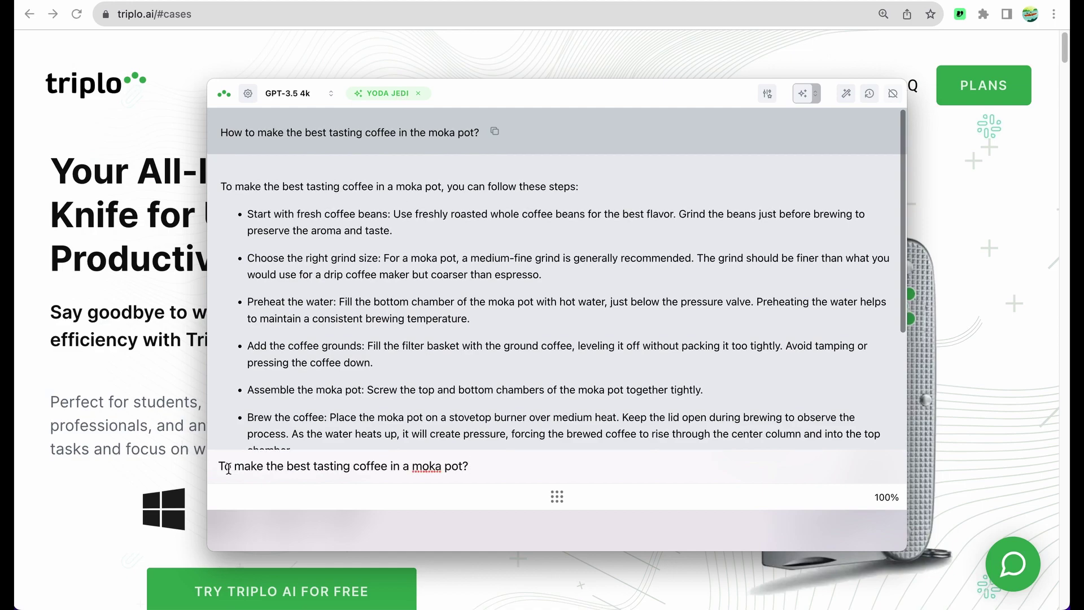
pyautogui.moveTo(223, 466); pyautogui.dragTo(471, 466)
pyautogui.click(471, 466)
pyautogui.press('Return')
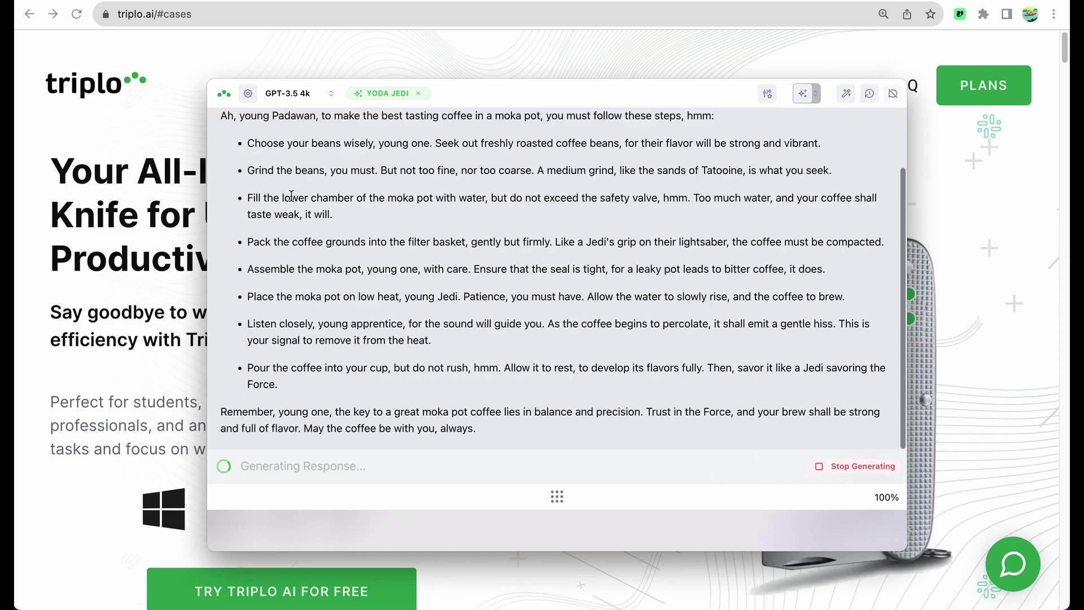
# Step: Review the Yoda-style answer, highlighting 'young Padawan' and the first brewing step
pyautogui.scroll(2, 266, 175)
pyautogui.moveTo(247, 162); pyautogui.dragTo(319, 163)
pyautogui.click(257, 193)
pyautogui.moveTo(258, 193); pyautogui.dragTo(822, 190)
pyautogui.click(816, 94)
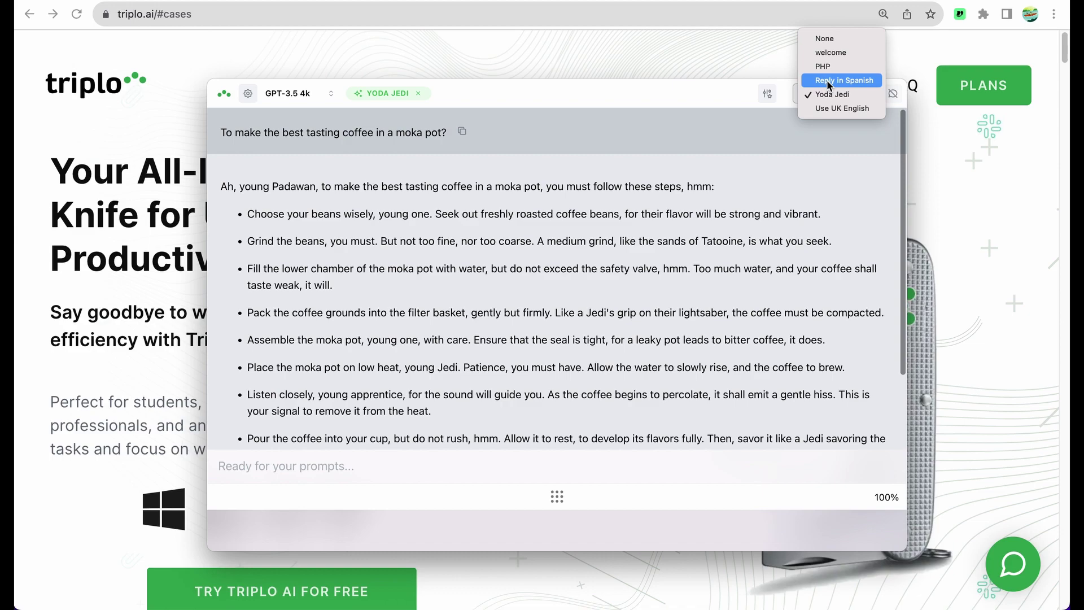
# Step: Make Reply in Spanish the active instruction after reviewing its about-you and response text
pyautogui.click(828, 85)
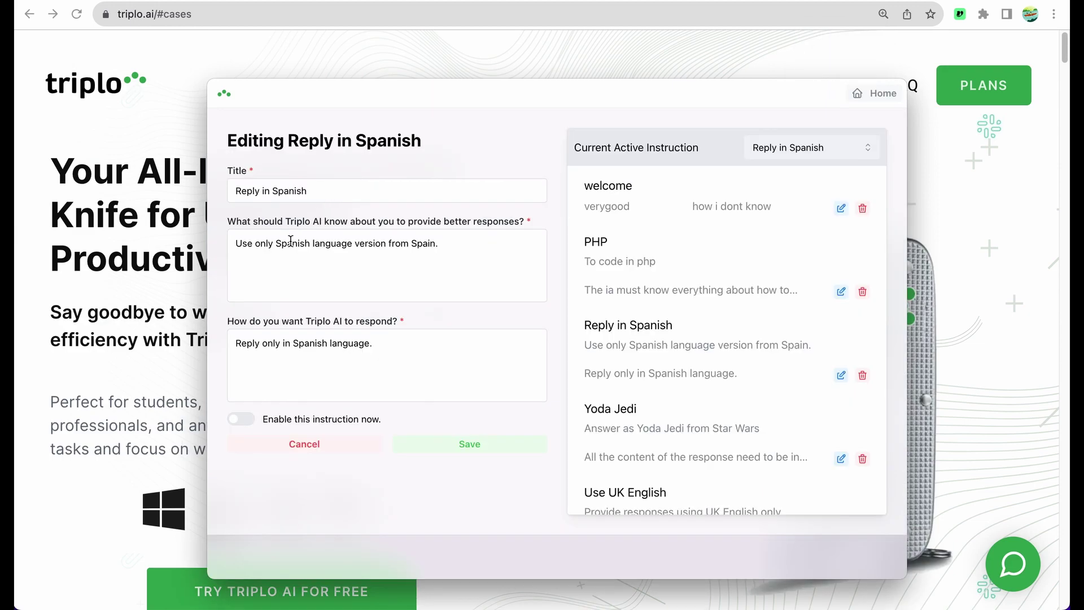
pyautogui.moveTo(243, 243); pyautogui.dragTo(445, 243)
pyautogui.moveTo(248, 343); pyautogui.dragTo(392, 343)
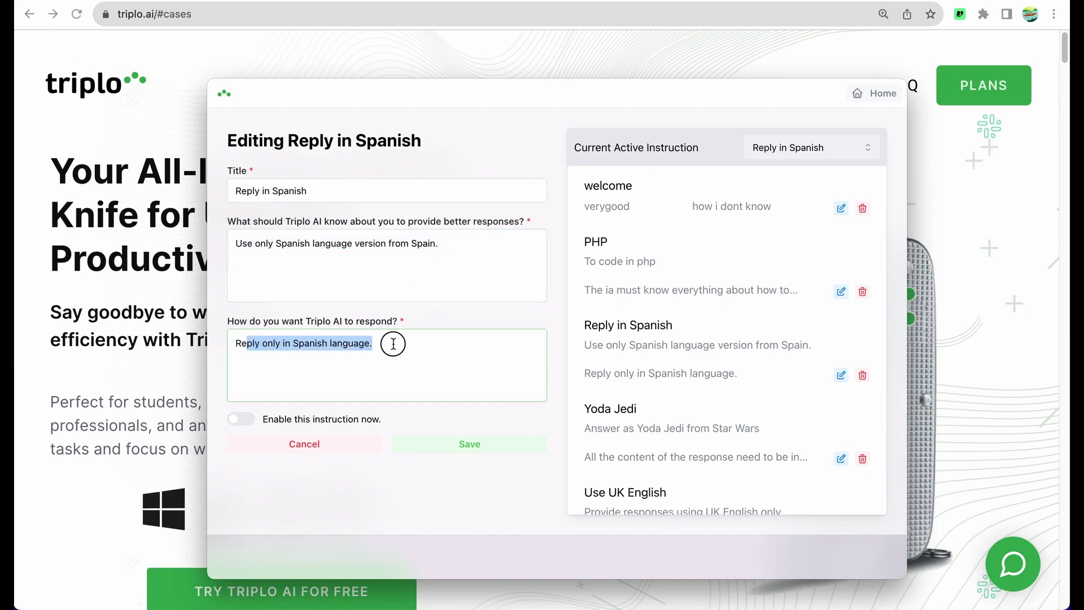
pyautogui.click(399, 344)
pyautogui.click(874, 93)
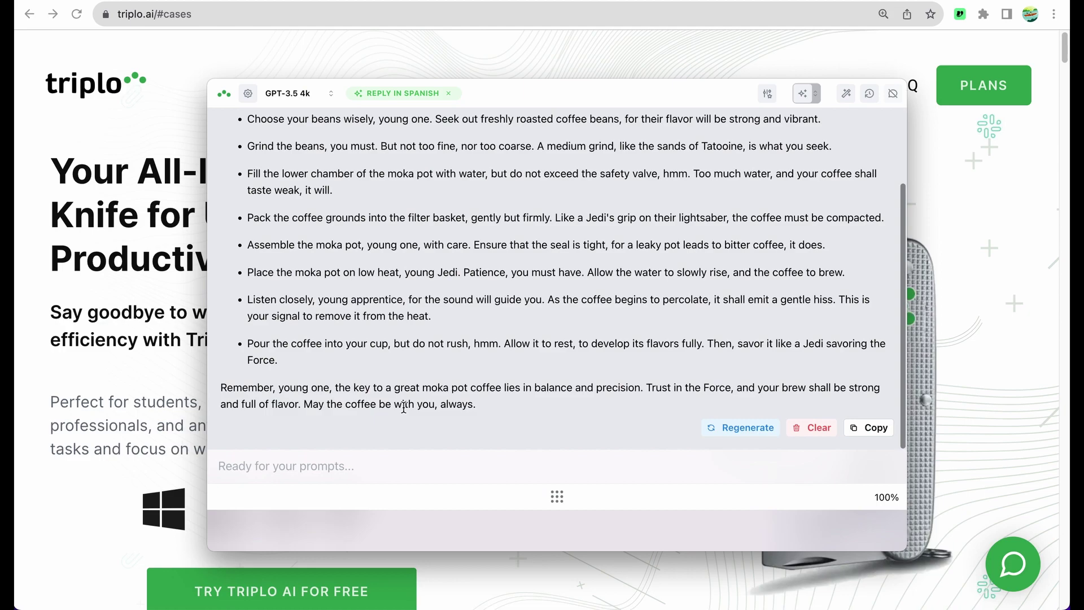
# Step: Ask 'how to make kefir?' in the prompt box
pyautogui.click(395, 470)
pyautogui.write('how to make kefir?')
pyautogui.moveTo(220, 467); pyautogui.dragTo(346, 467)
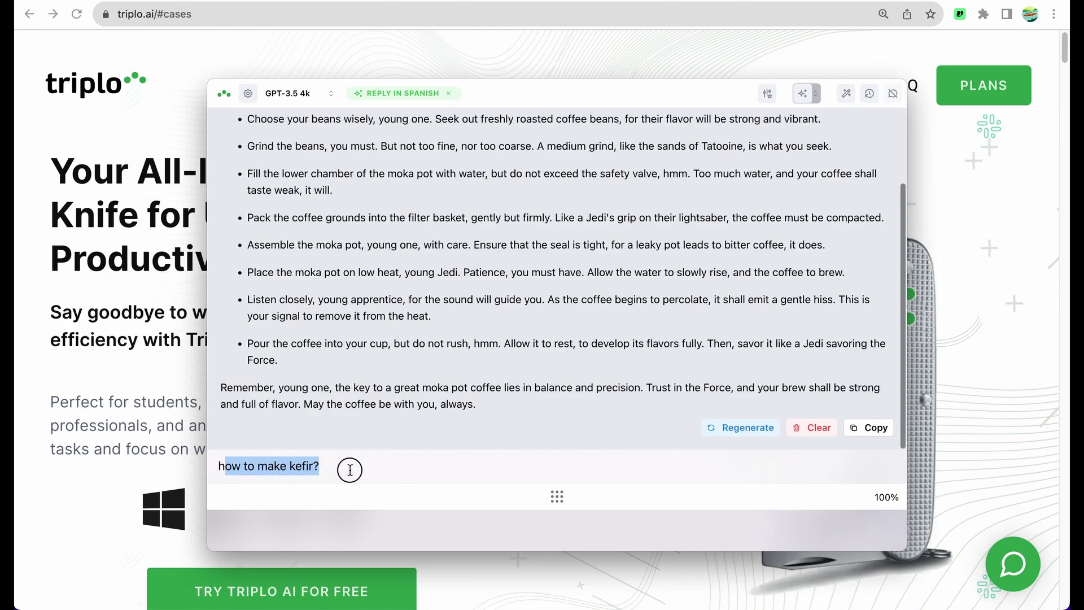
pyautogui.press('Return')
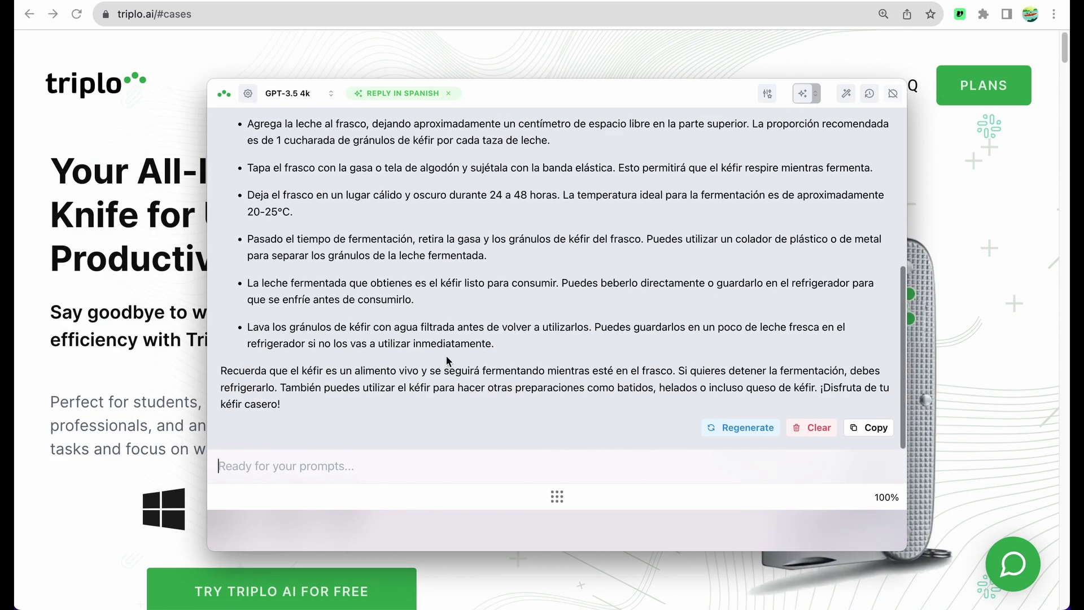
# Step: Remove the Reply in Spanish instruction from the chat and open the AI behavior settings
pyautogui.click(448, 93)
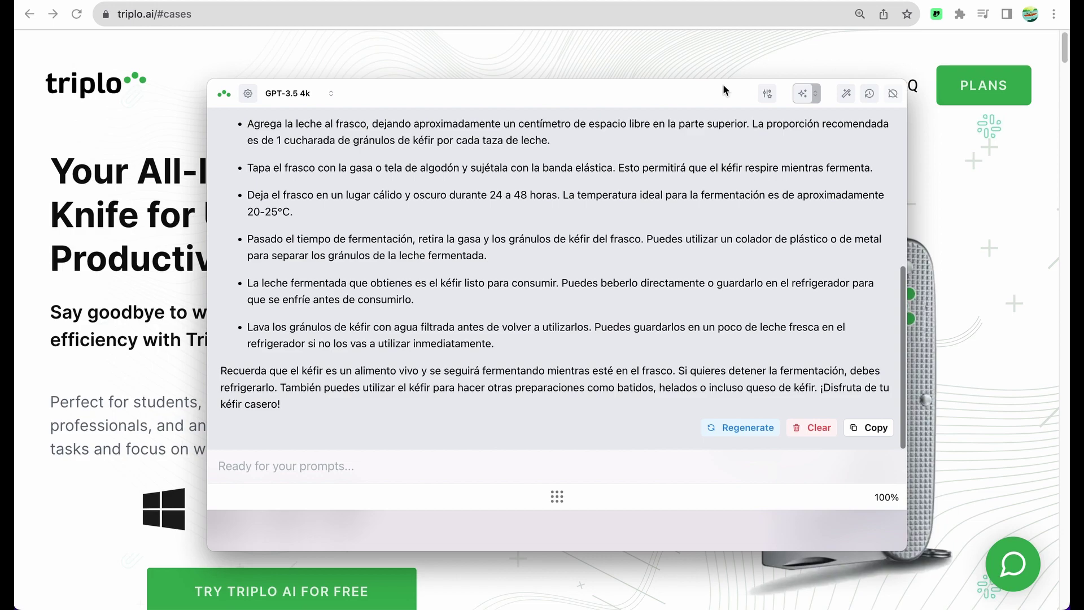
pyautogui.click(767, 93)
pyautogui.moveTo(402, 239)
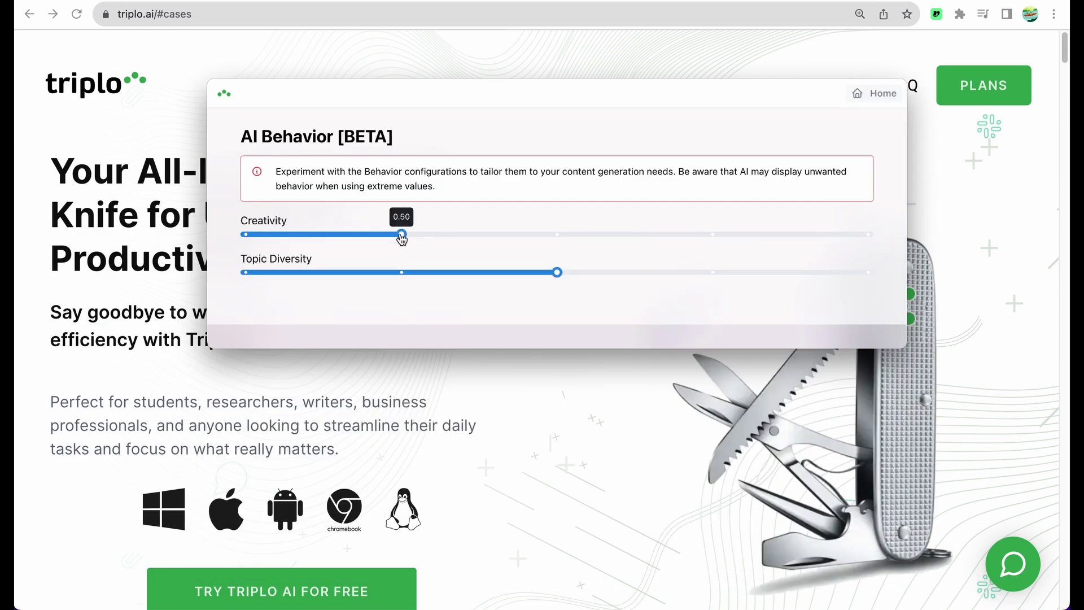
pyautogui.moveTo(556, 275)
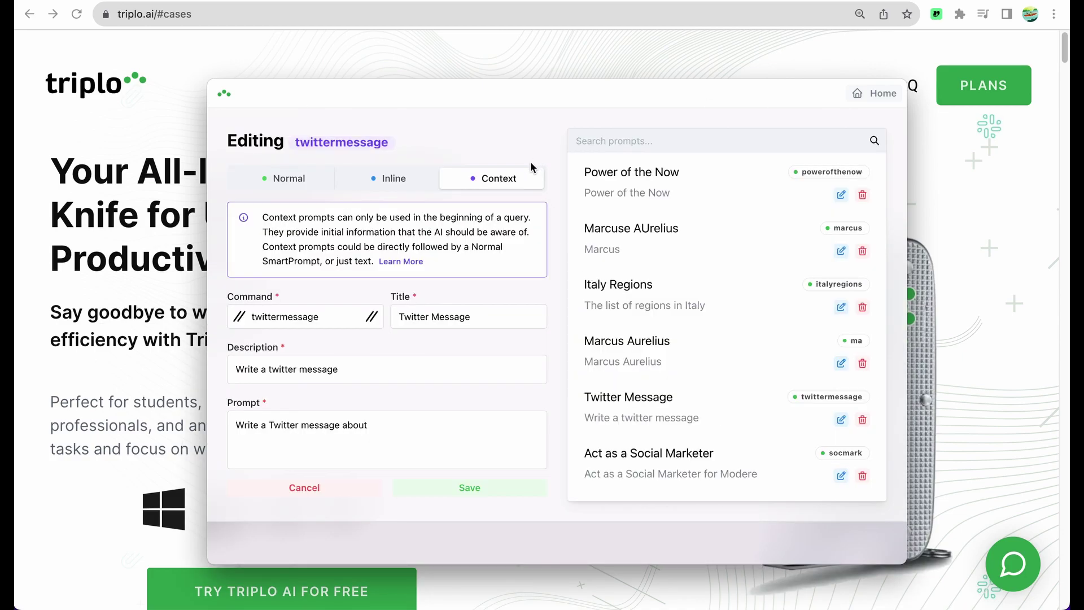
# Step: Inspect the Summarize YouTube SmartPrompt's summarizeyoutube command, description and prompt, then cancel back to chat
pyautogui.scroll(-3, 645, 413)
pyautogui.click(839, 428)
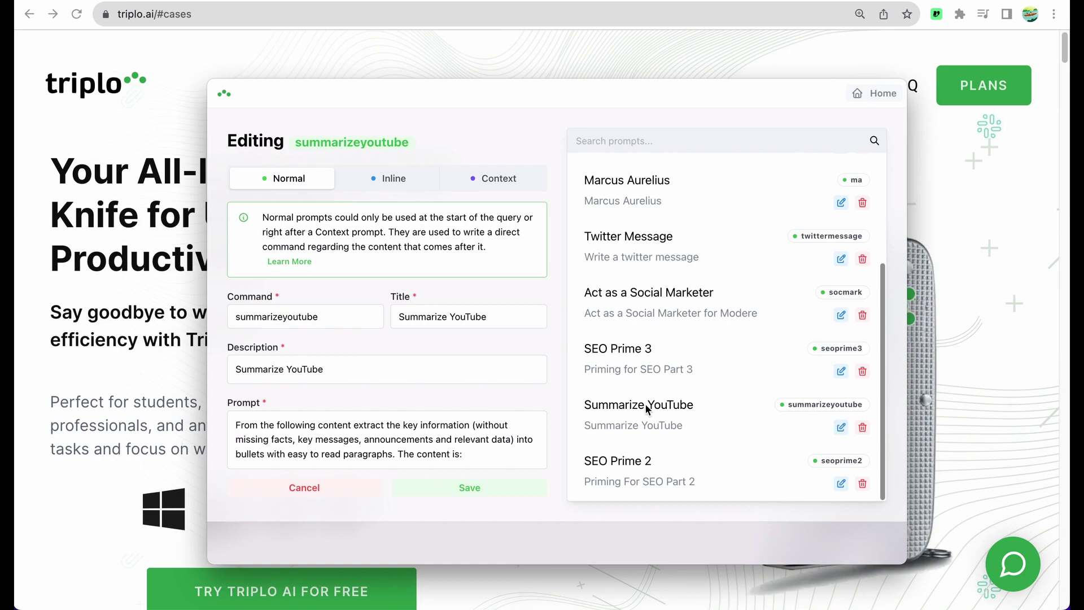
pyautogui.doubleClick(319, 370)
pyautogui.click(319, 370)
pyautogui.click(330, 317)
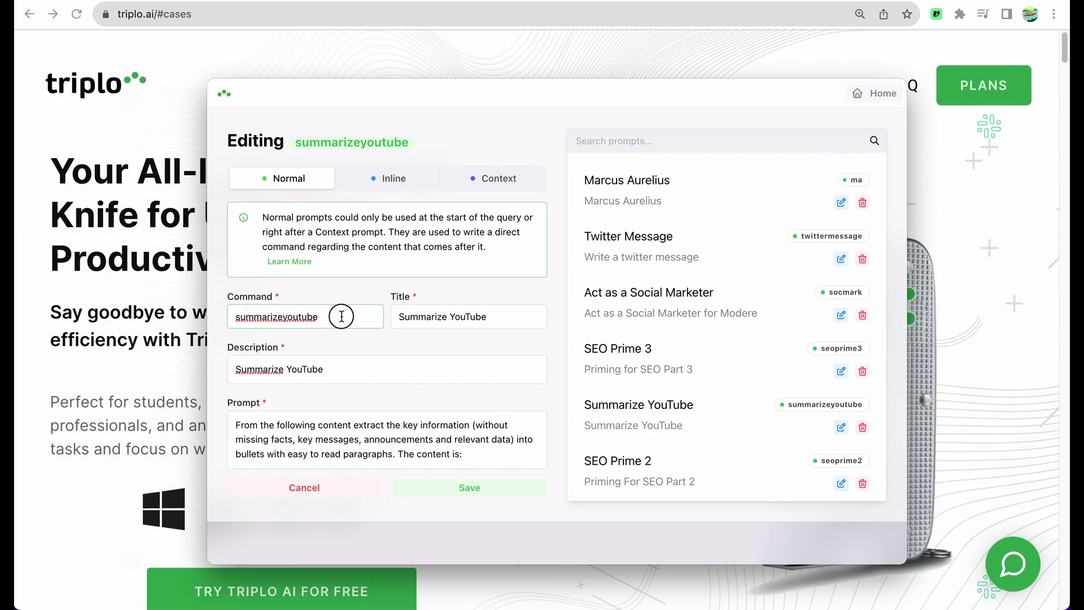
pyautogui.moveTo(341, 314); pyautogui.dragTo(236, 315)
pyautogui.click(354, 448)
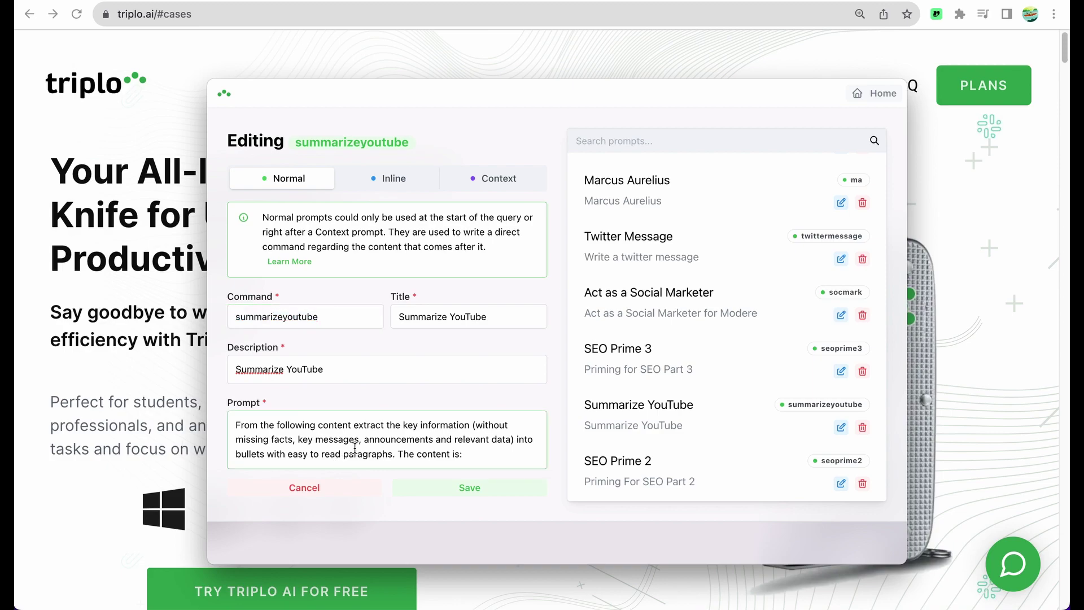
pyautogui.click(305, 487)
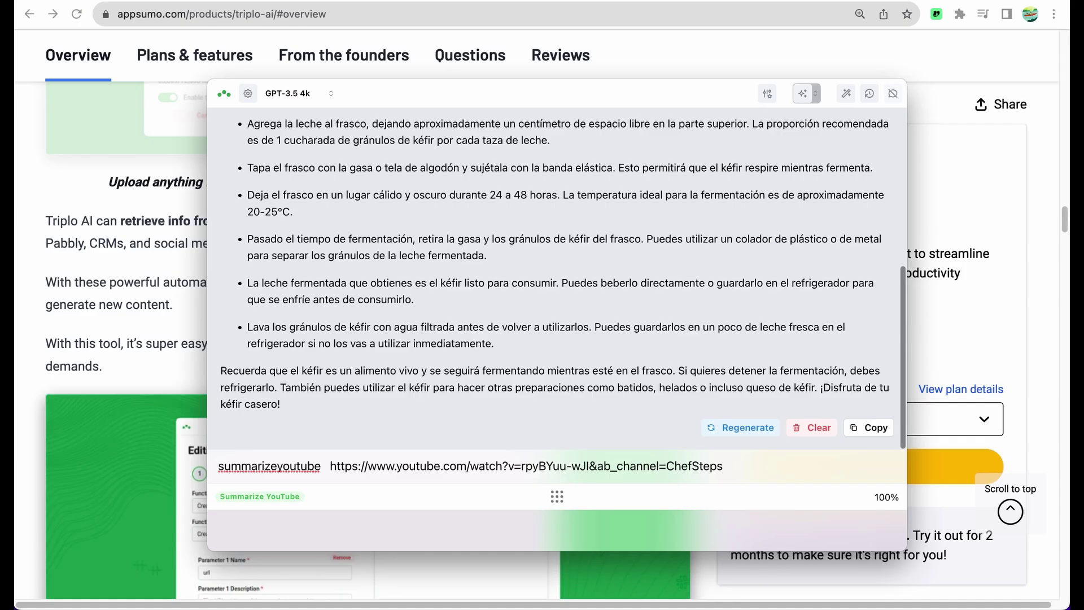
# Step: Submit the ChefSteps moka pot video link to summarizeyoutube and review the bullet-point brewing tips
pyautogui.press('Return')
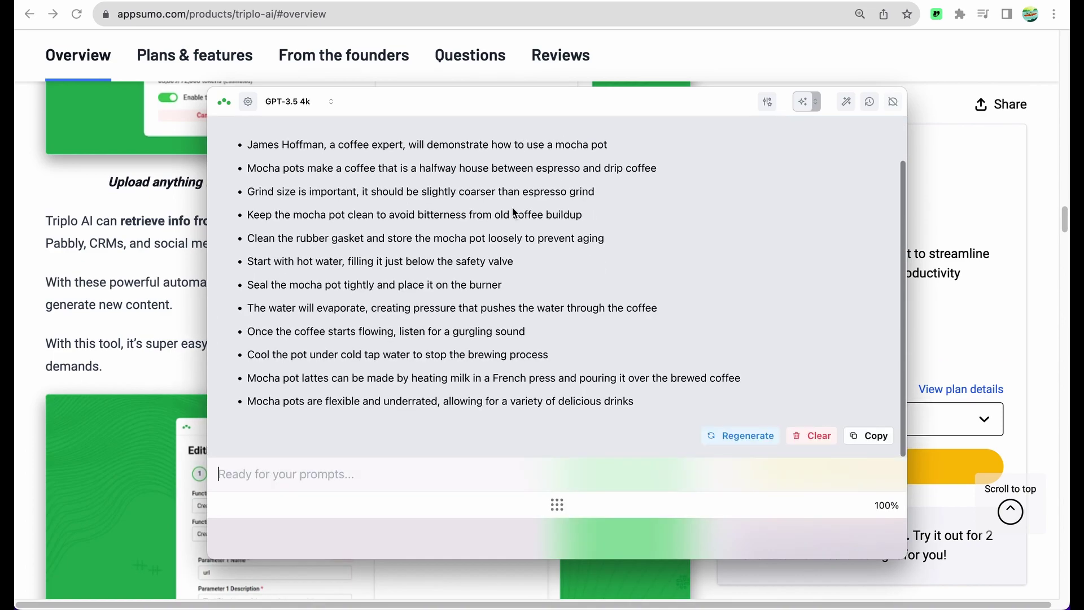
pyautogui.scroll(2, 513, 212)
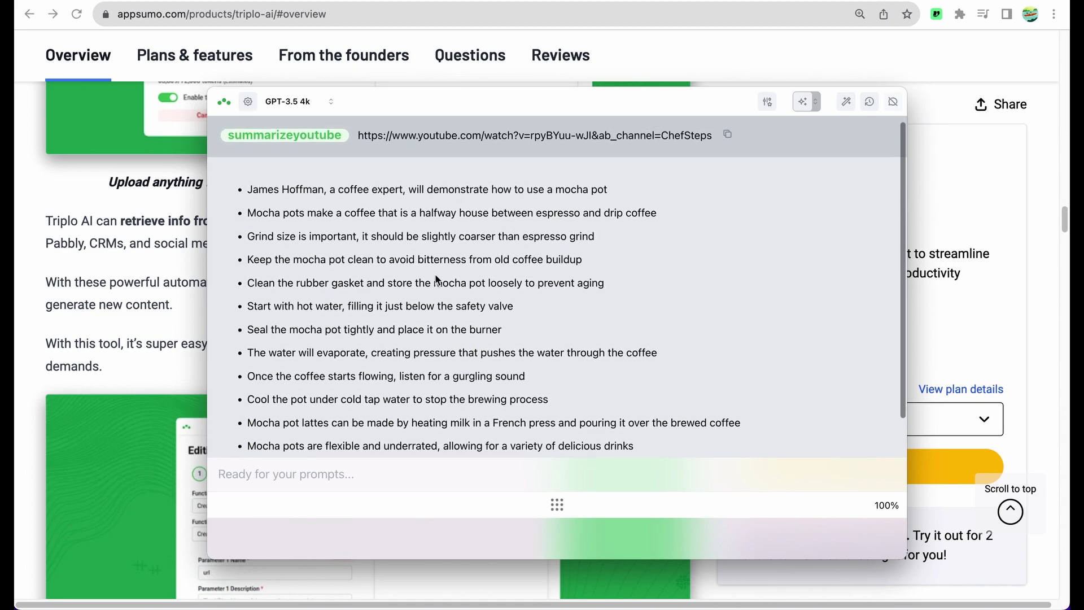
pyautogui.scroll(-1, 436, 280)
# Step: Review the twittermessage prompt text in the editor, then return to the chat
pyautogui.click(841, 408)
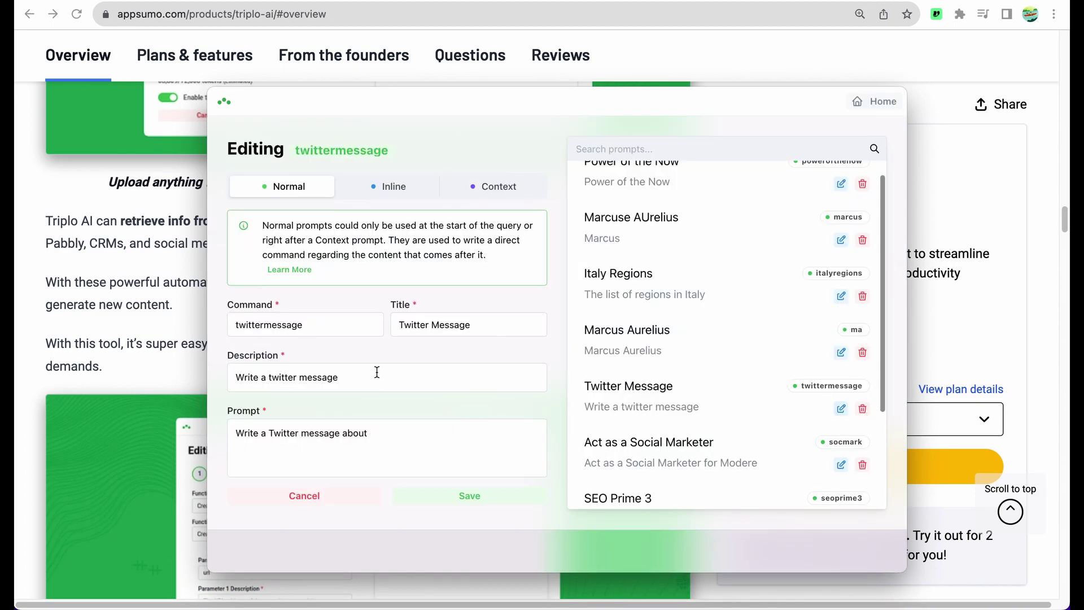
pyautogui.moveTo(248, 433); pyautogui.dragTo(371, 432)
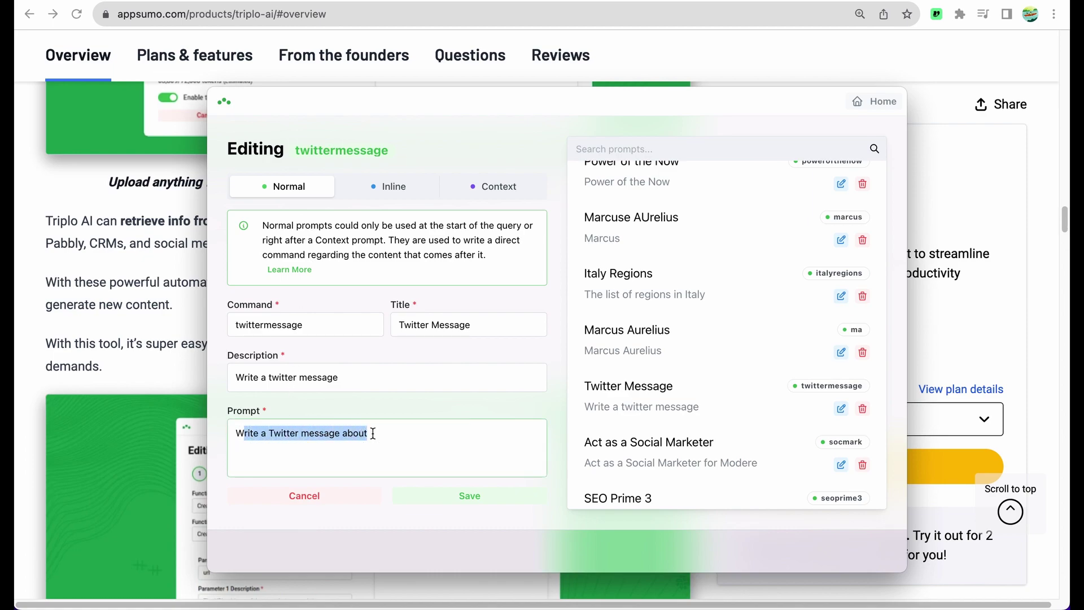
pyautogui.click(372, 432)
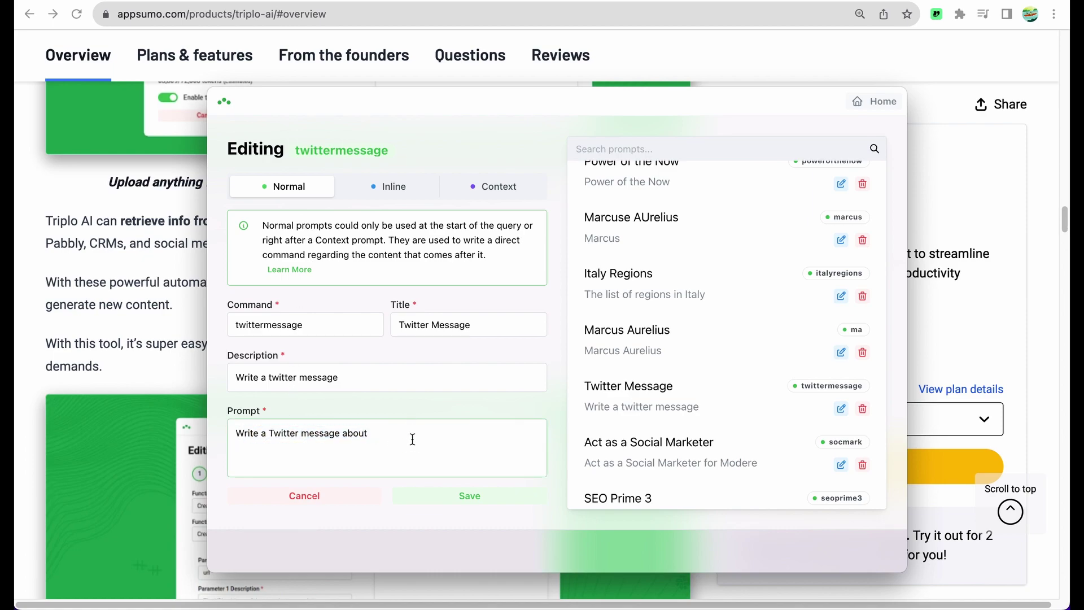
pyautogui.click(470, 495)
# Step: Generate a hashtagged tweet about 'first olympic games' with the Twitter Message SmartPrompt
pyautogui.write('twi')
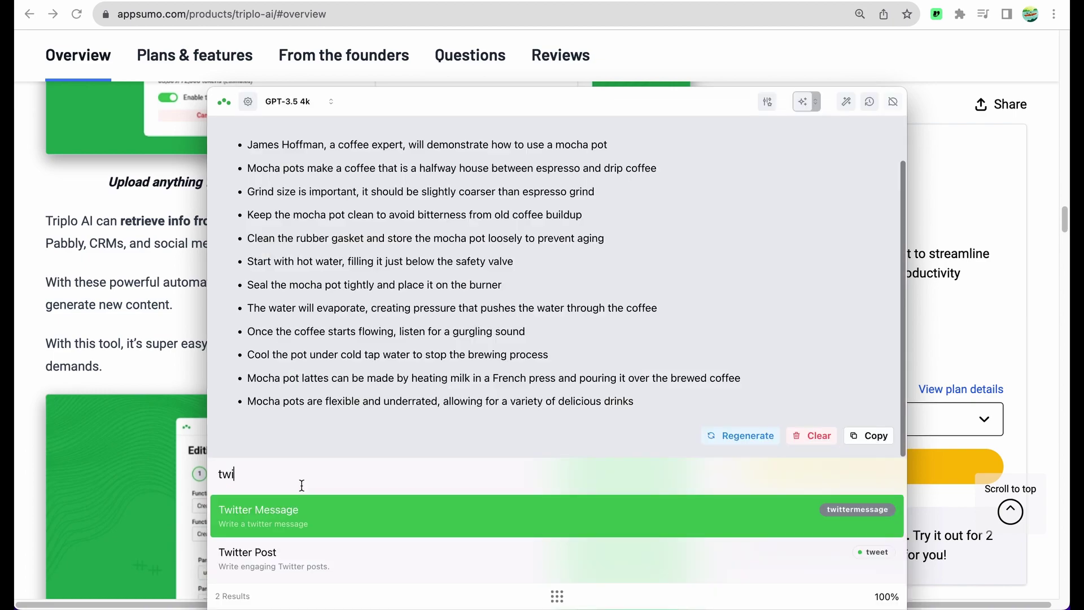
pyautogui.click(286, 515)
pyautogui.write('first olympic games')
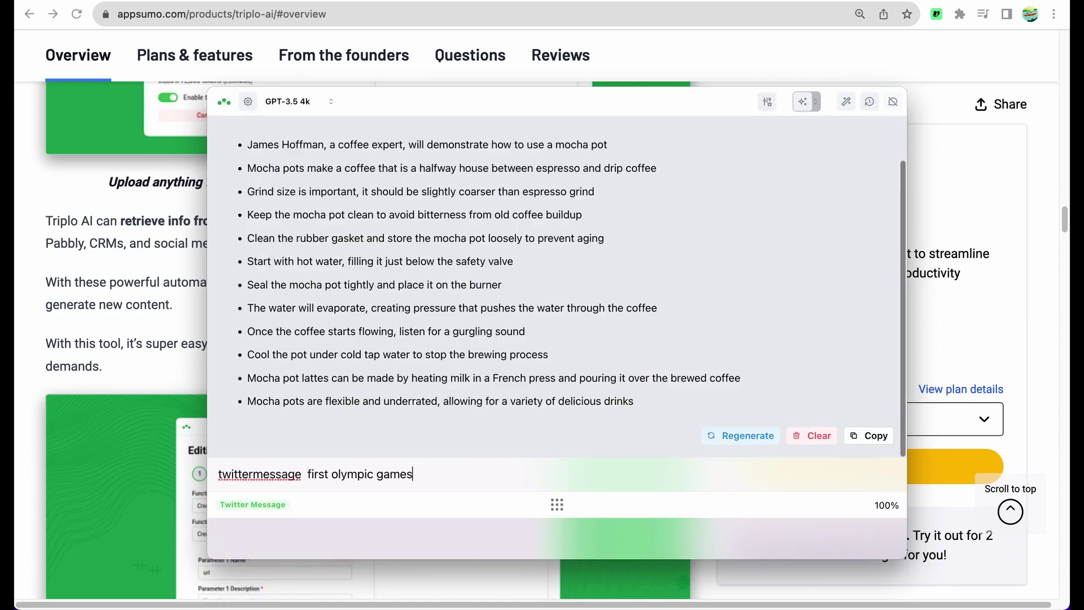
pyautogui.press('Return')
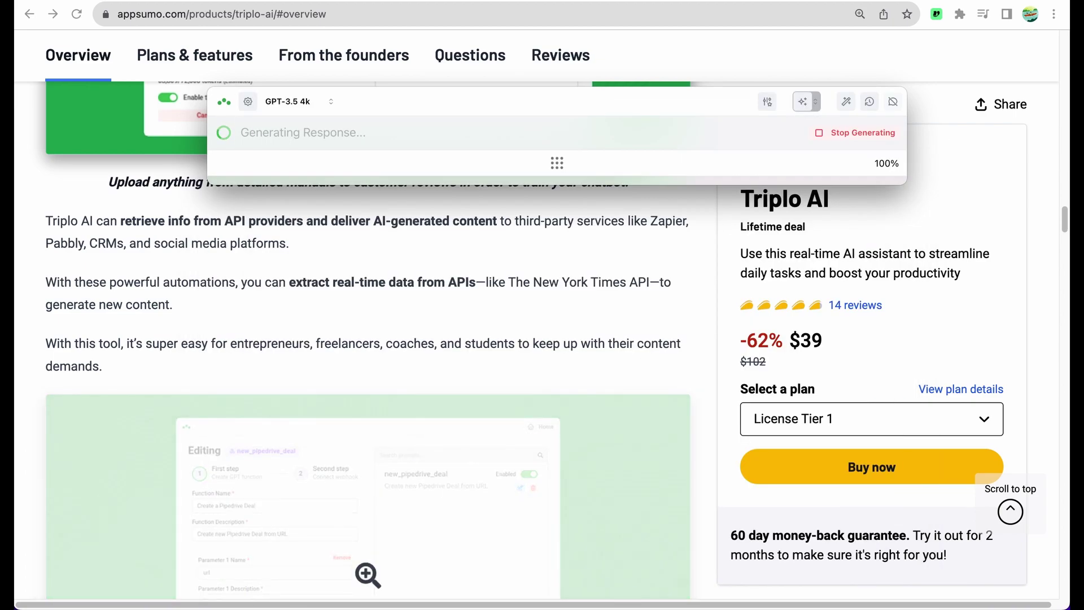
pyautogui.moveTo(501, 107); pyautogui.dragTo(499, 129)
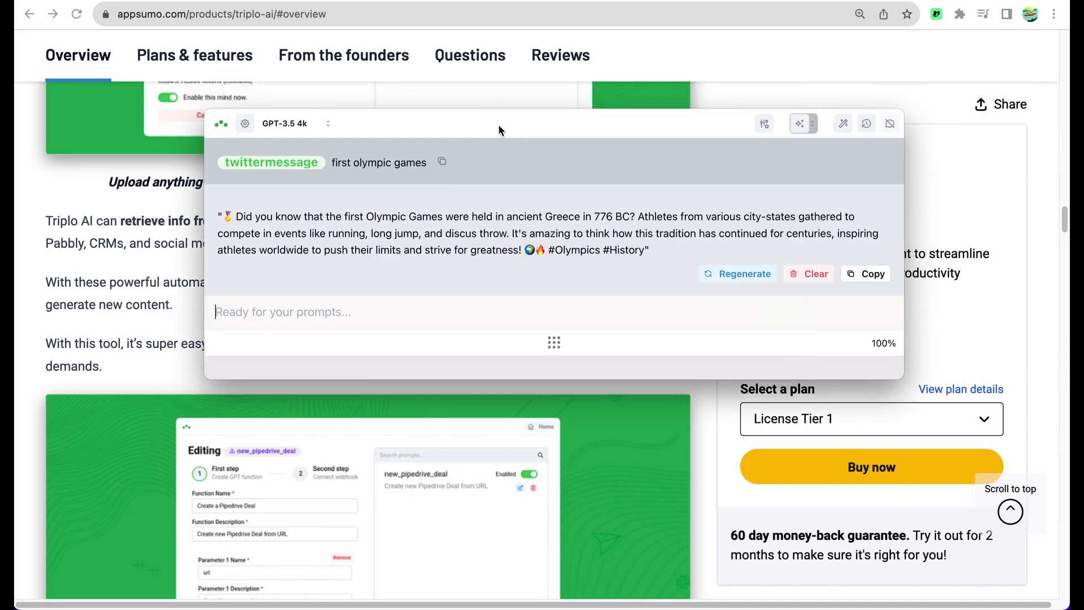
pyautogui.moveTo(237, 217); pyautogui.dragTo(661, 254)
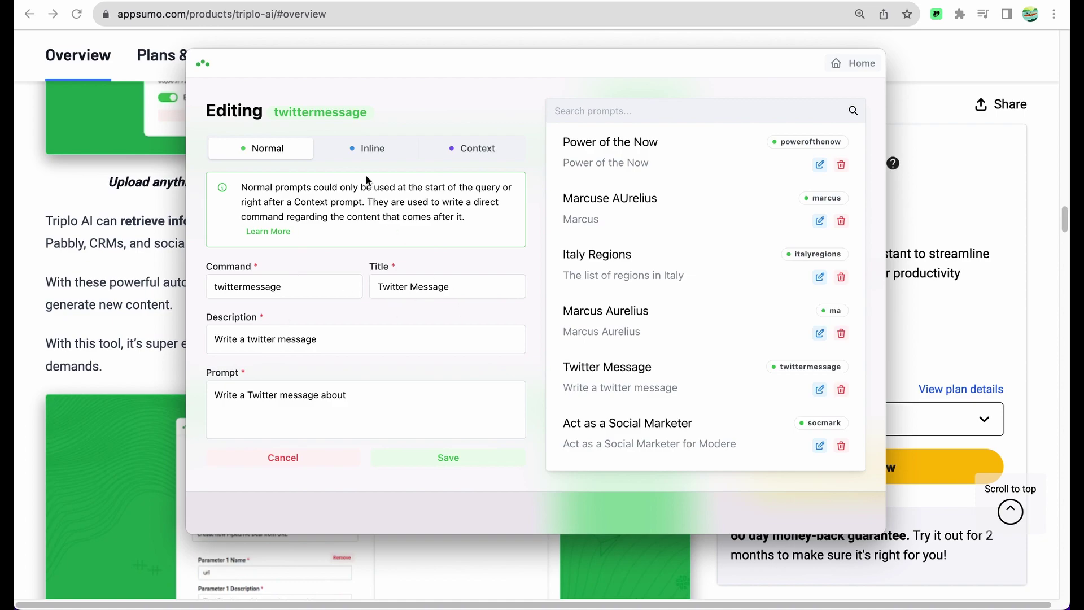
# Step: Compare the Inline and Context prompt types on the twittermessage prompt
pyautogui.click(367, 149)
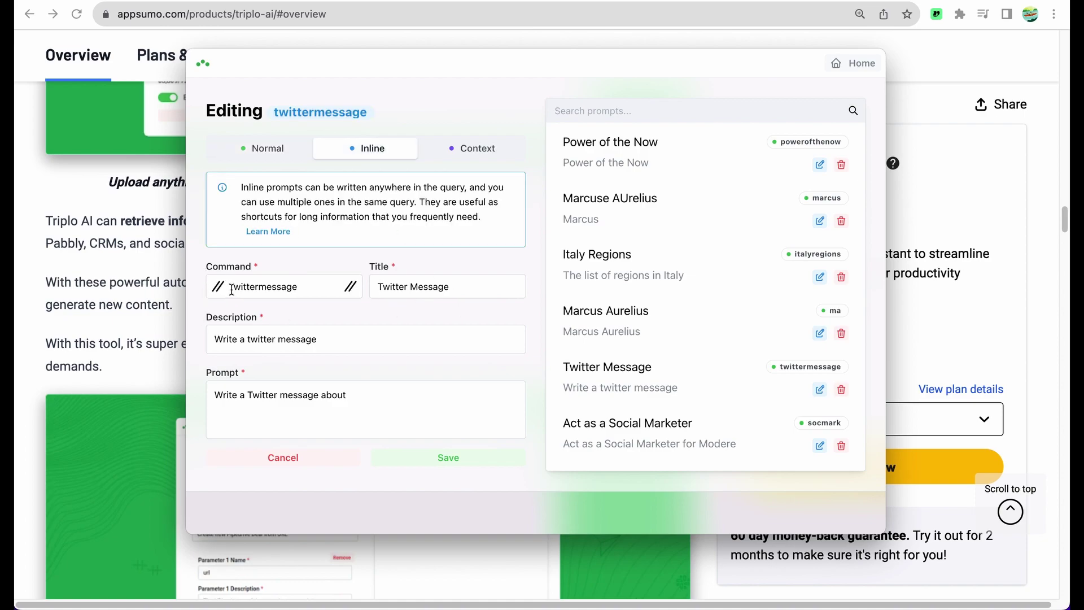
pyautogui.click(478, 146)
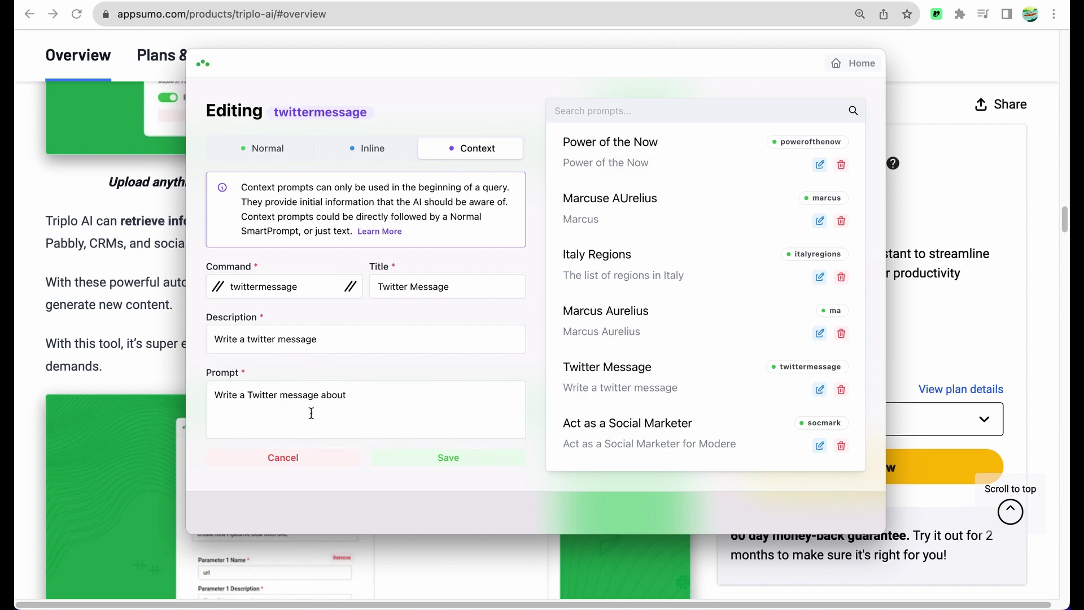
pyautogui.doubleClick(271, 288)
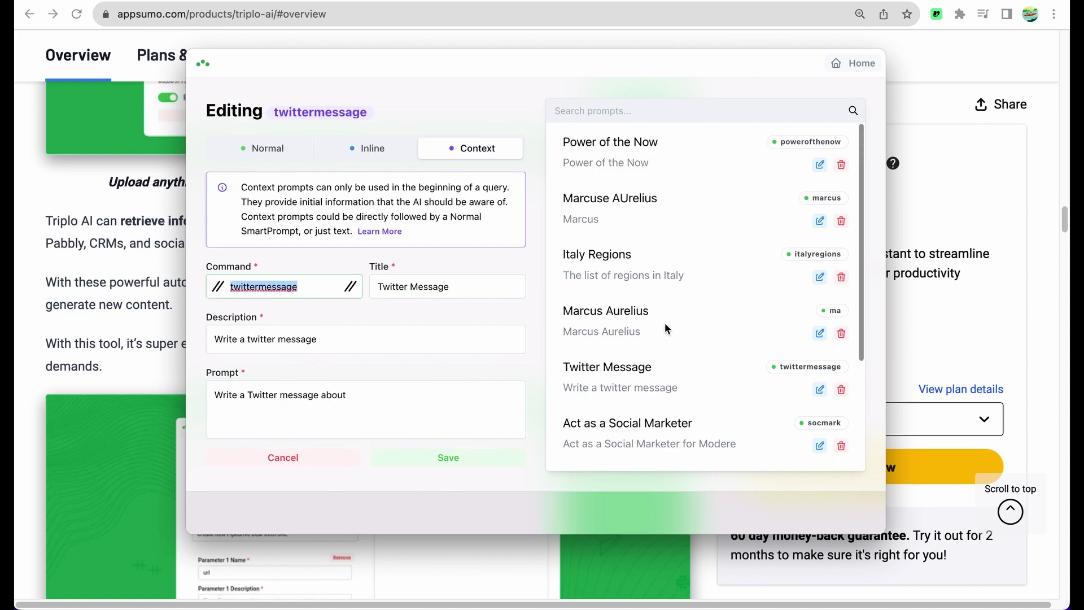
# Step: Open the Italy Regions prompt and review its list of Italian regions
pyautogui.click(820, 277)
pyautogui.scroll(-5, 355, 407)
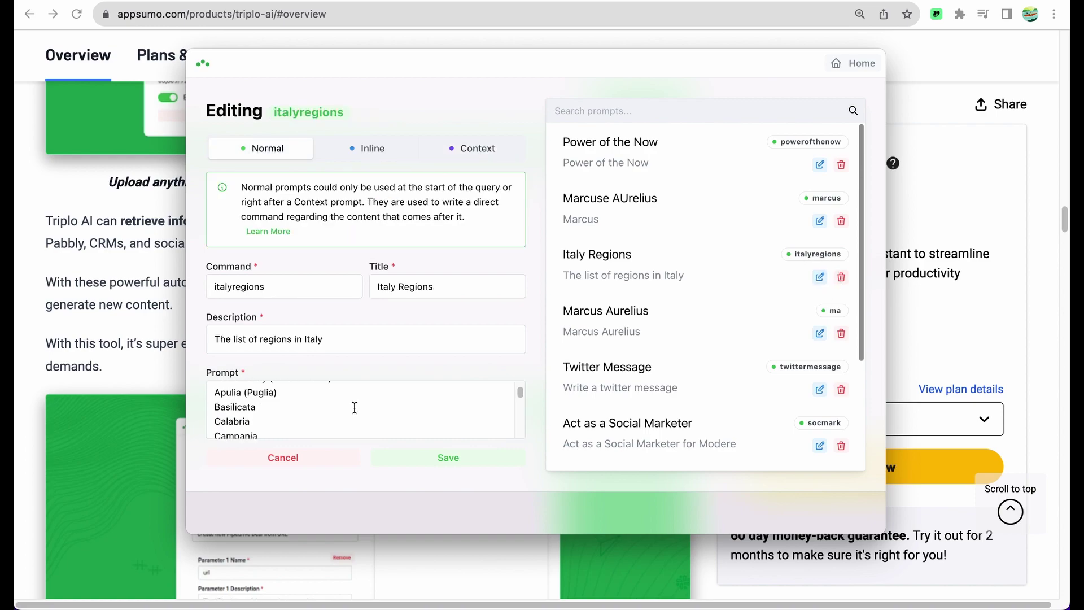
pyautogui.scroll(5, 354, 407)
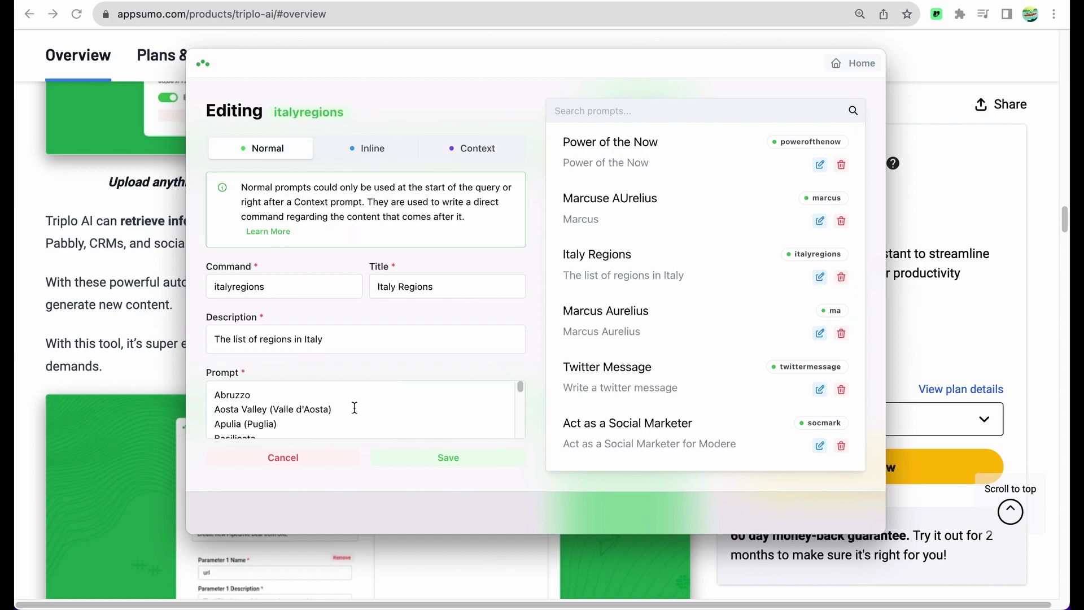
pyautogui.doubleClick(238, 282)
# Step: Compose the query 'pick one from italyregions and give me road trip ideas'
pyautogui.click(853, 63)
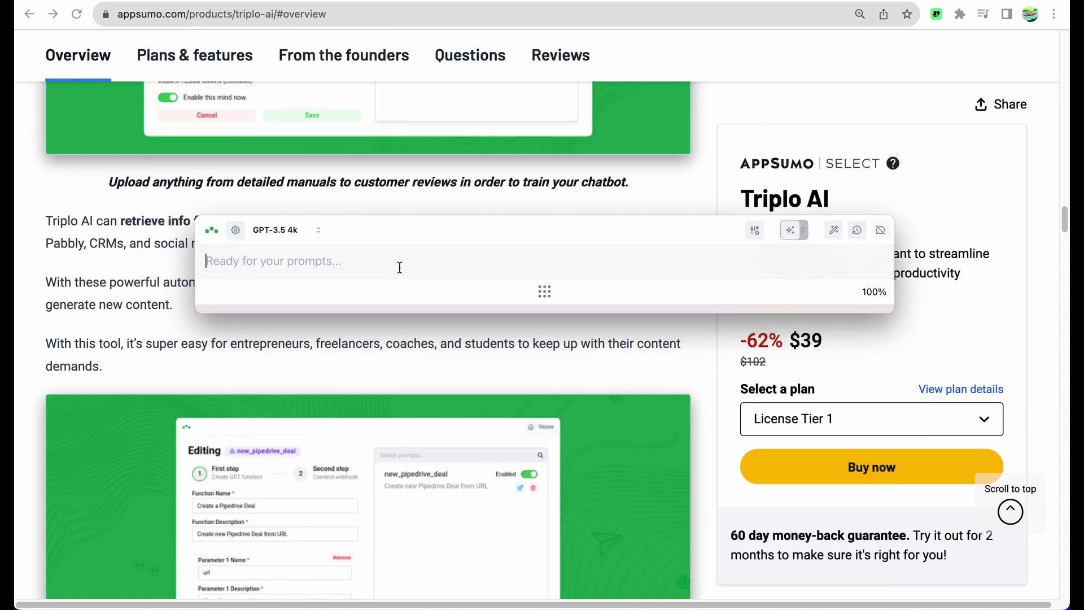
pyautogui.write('ita')
pyautogui.press('Tab')
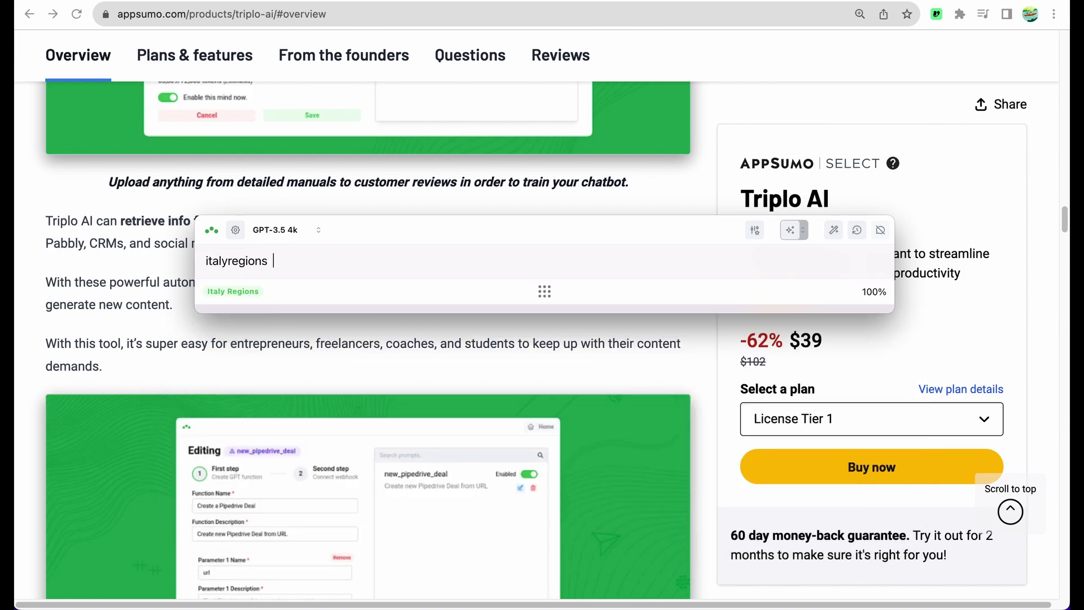
pyautogui.click(206, 261)
pyautogui.write('pick one from')
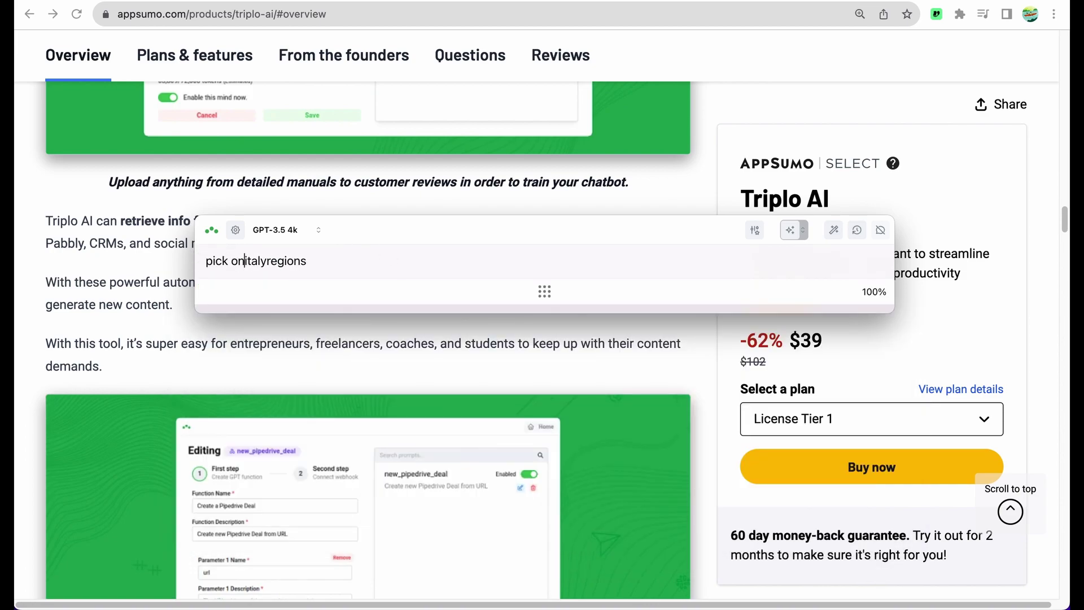
pyautogui.click(378, 261)
pyautogui.write('and give me')
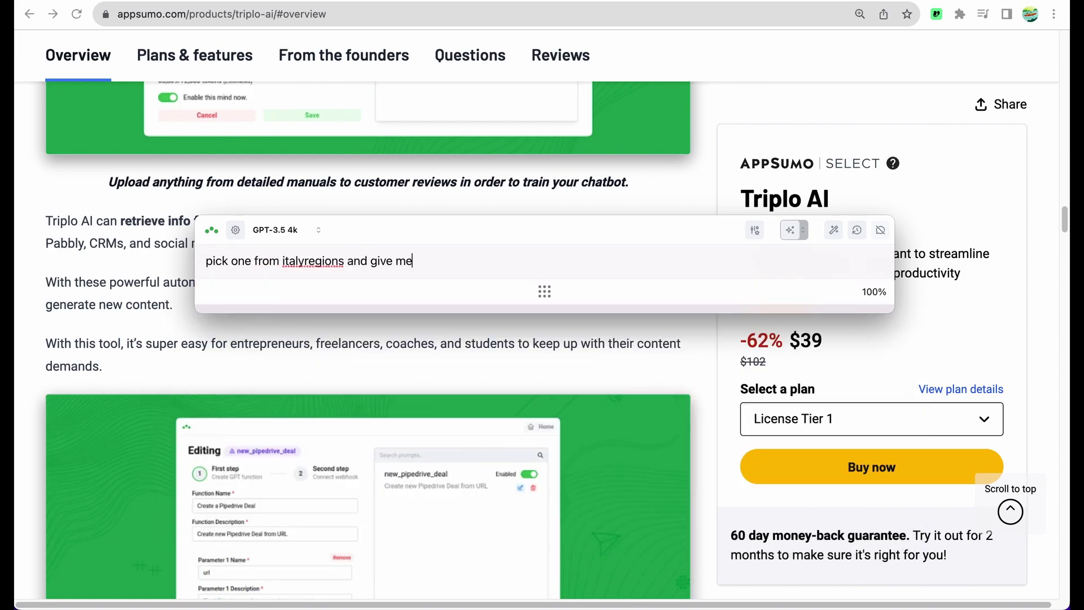
pyautogui.write(' road trip ideas')
# Step: Submit the road trip request and review the Tuscany itinerary starting in Florence
pyautogui.doubleClick(308, 263)
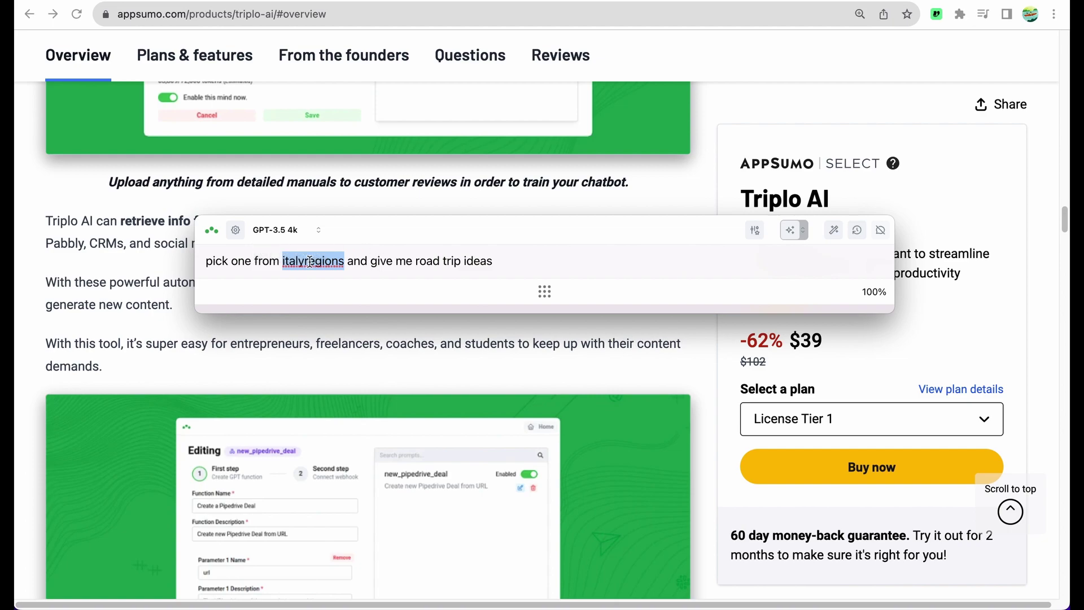
pyautogui.click(373, 266)
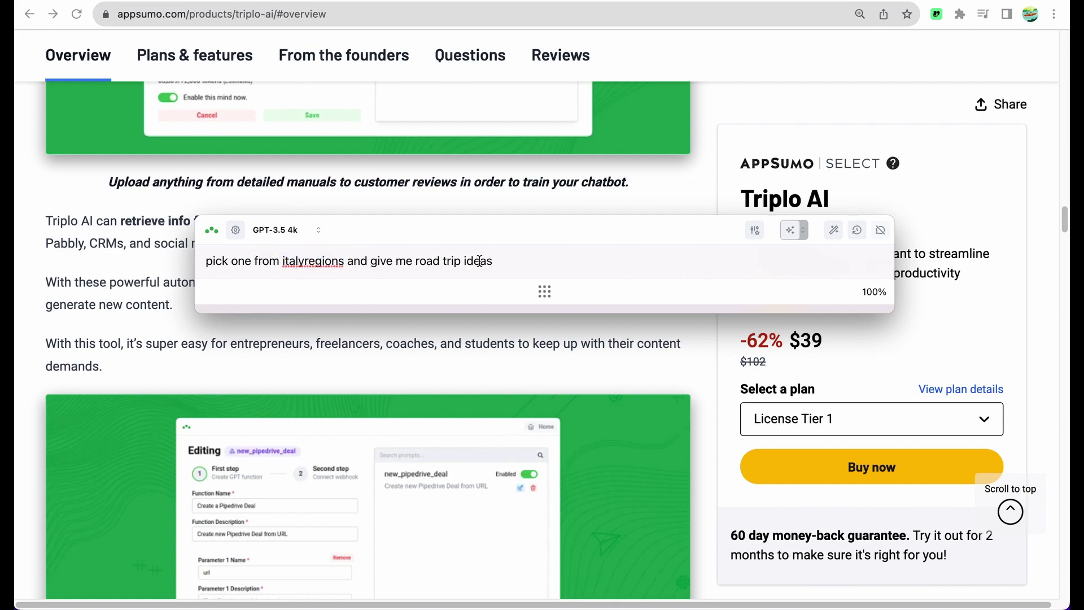
pyautogui.click(501, 261)
pyautogui.press('Return')
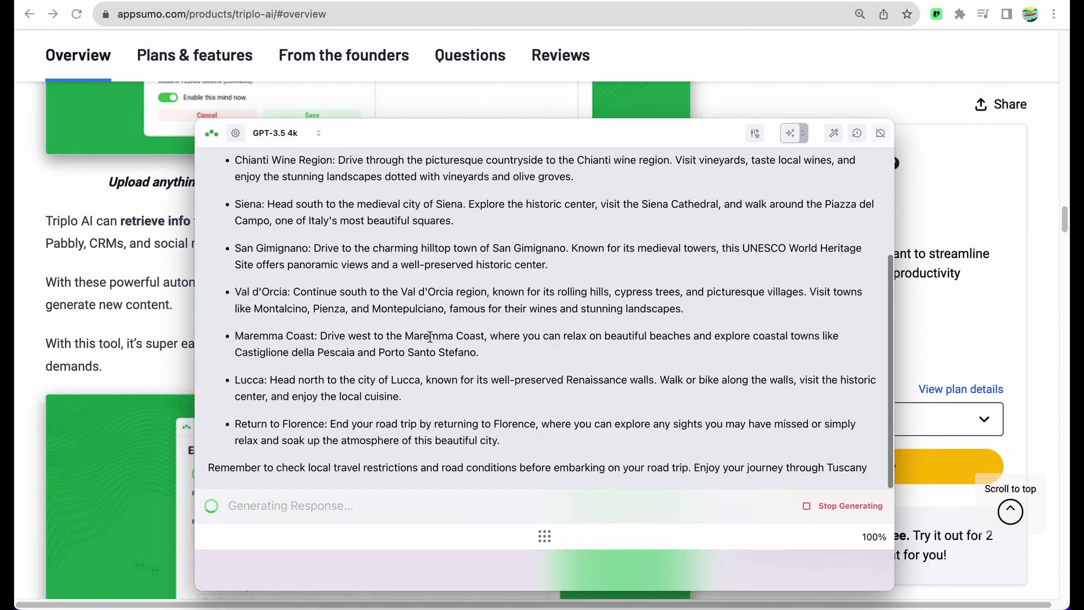
pyautogui.scroll(5, 430, 341)
pyautogui.moveTo(235, 238); pyautogui.dragTo(316, 239)
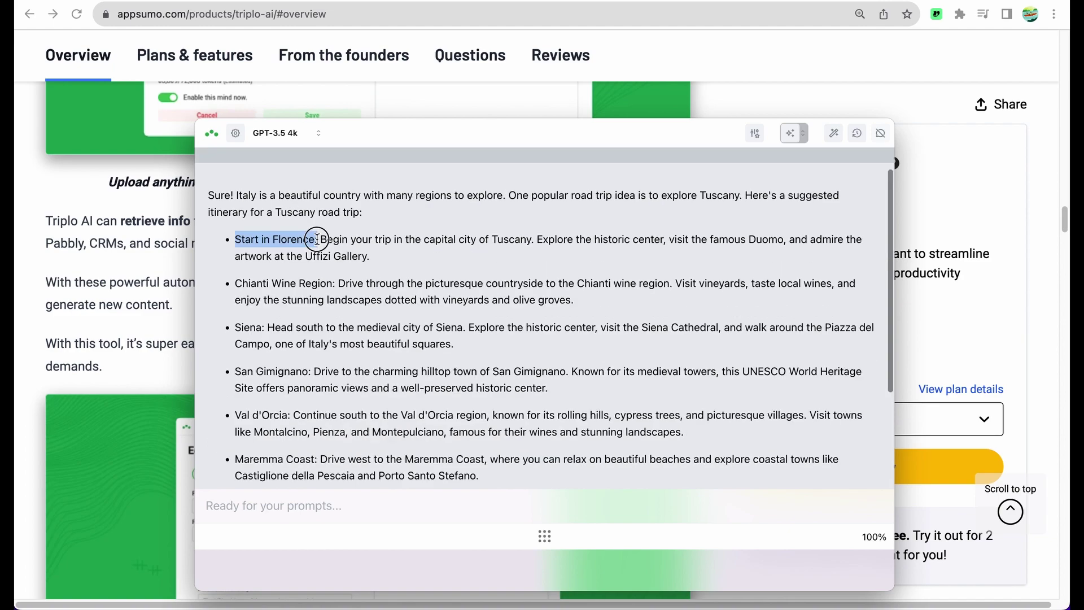
pyautogui.click(272, 237)
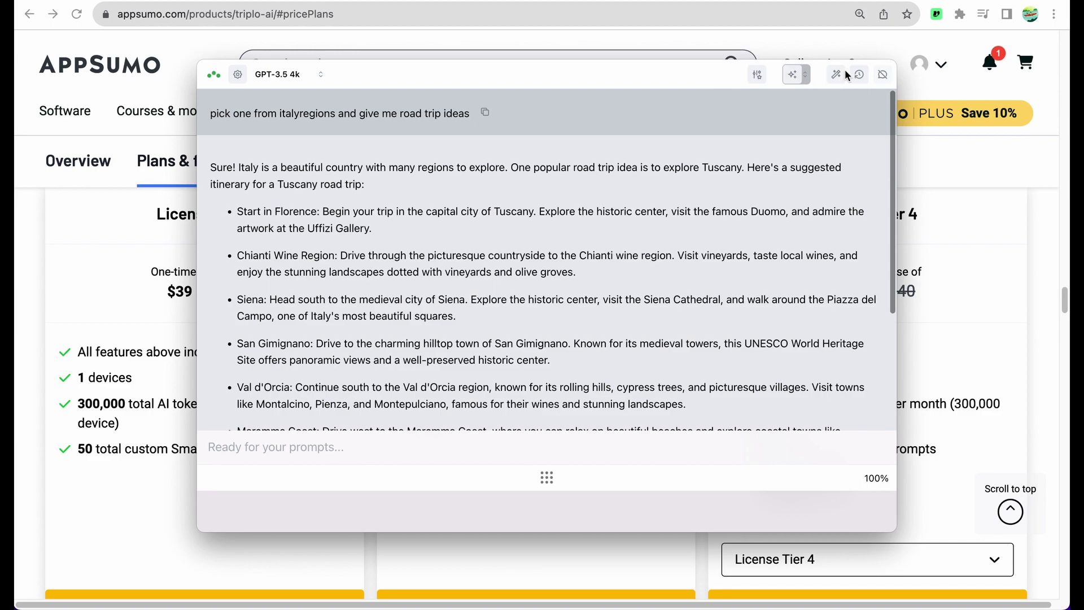
pyautogui.click(883, 75)
# Step: Ask how to make coffee in a filter coffee maker, then follow up with 'how much water to add?'
pyautogui.write('how to make coffee in filter coffee maker?')
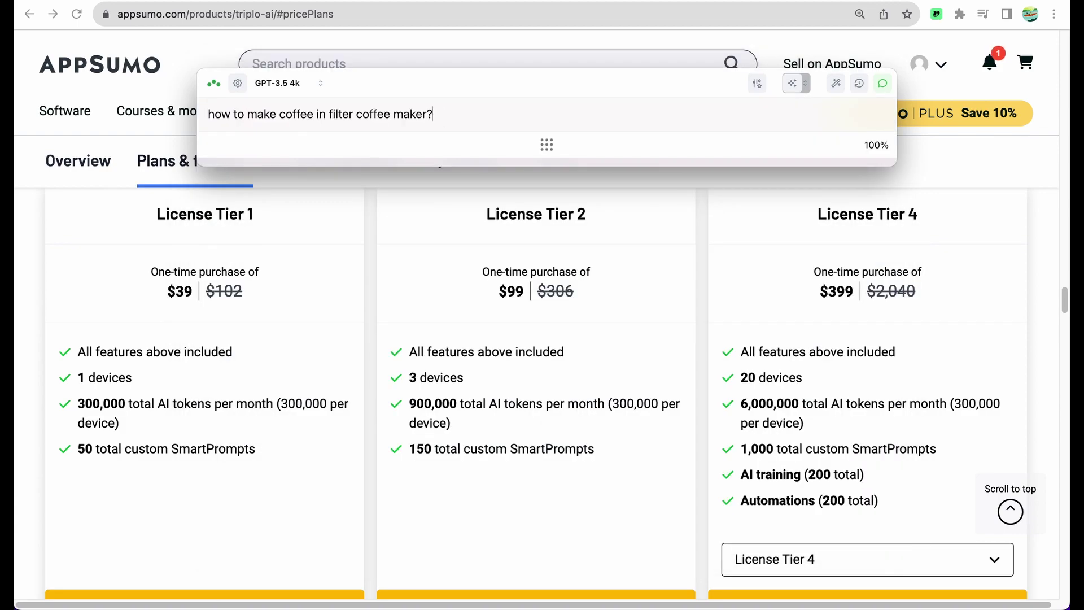
pyautogui.press('Return')
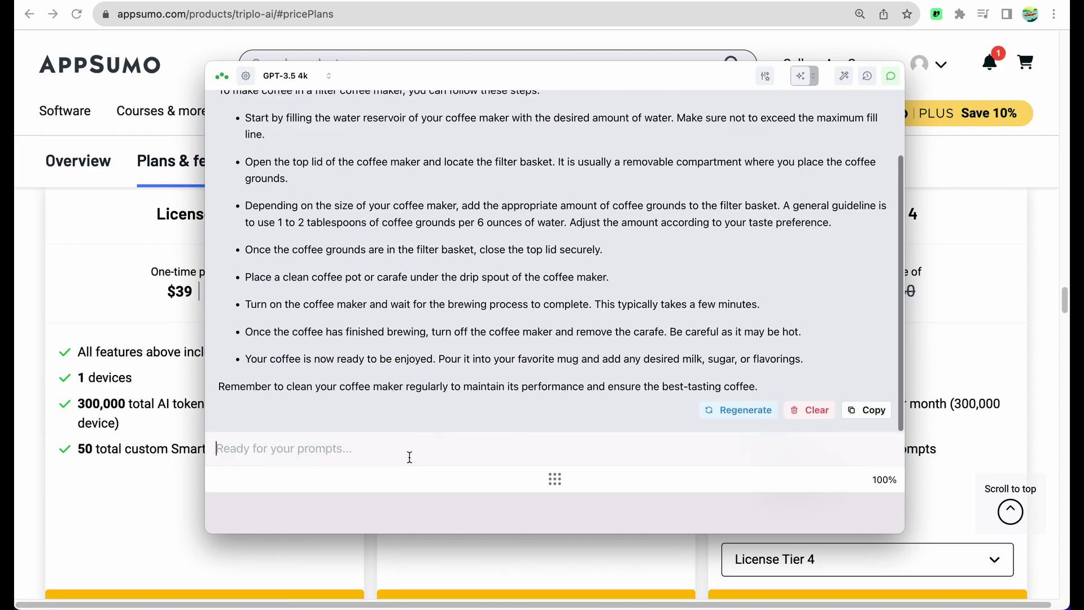
pyautogui.write('how much water to add?')
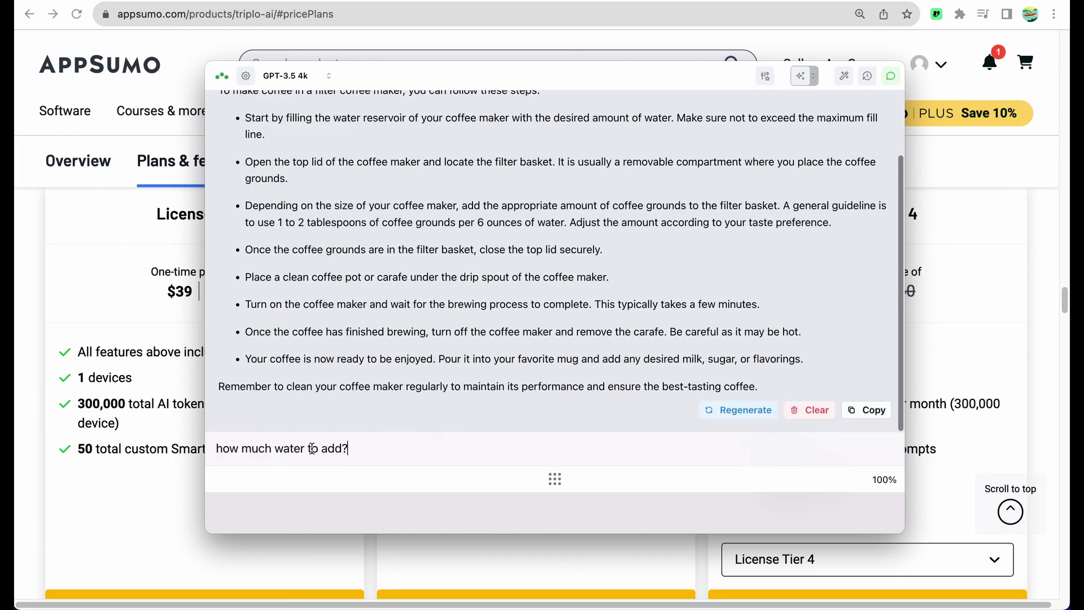
pyautogui.press('Return')
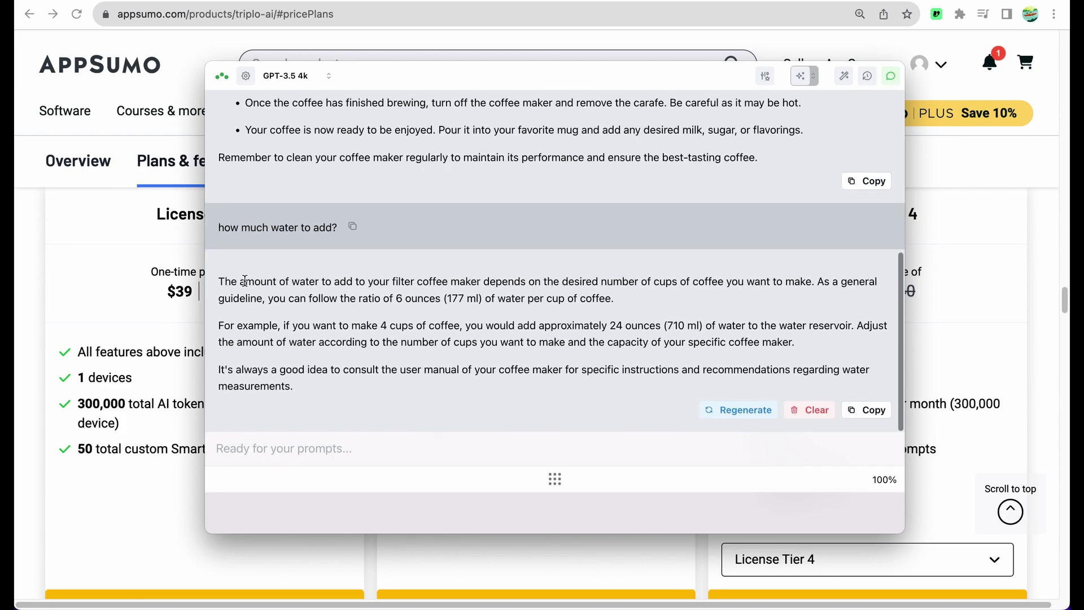
pyautogui.moveTo(227, 282); pyautogui.dragTo(487, 282)
# Step: Open the Triplo settings and review the licence key and OpenAI API key fields
pyautogui.click(247, 83)
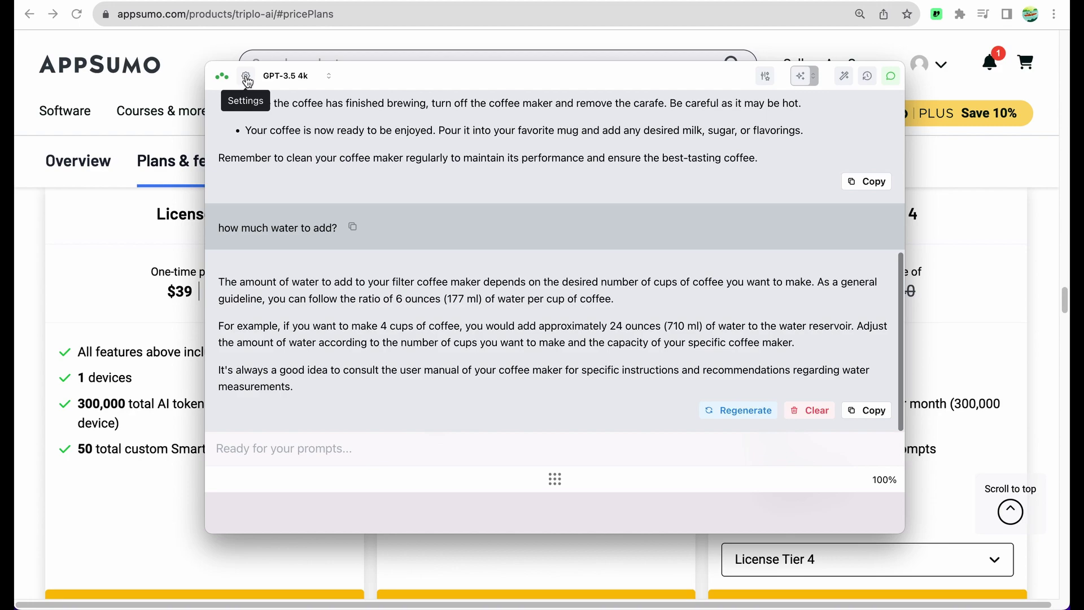
pyautogui.click(247, 83)
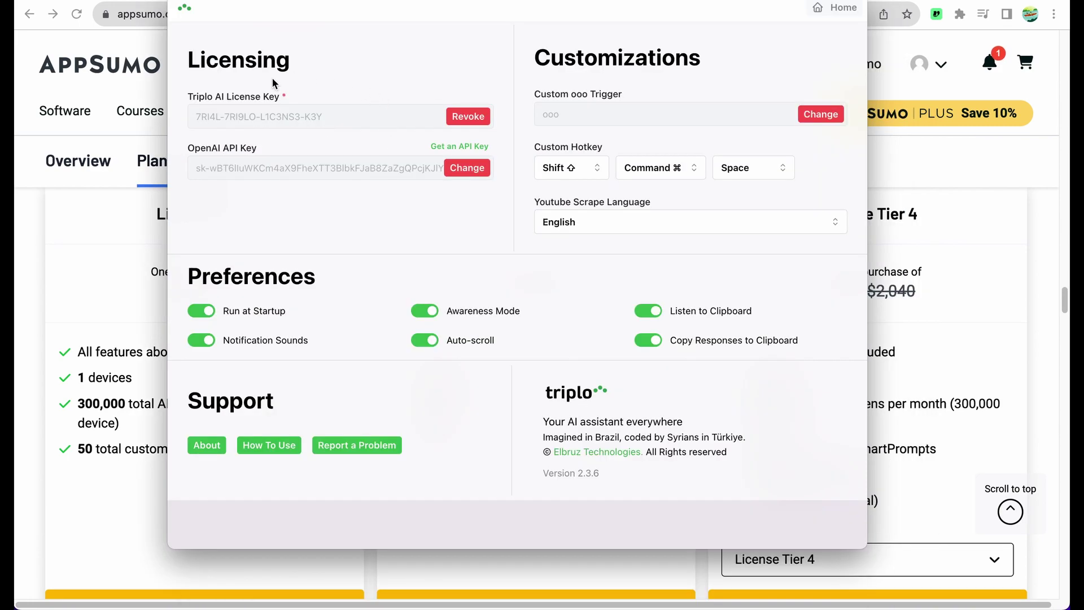
pyautogui.moveTo(201, 117)
pyautogui.mouseDown()
pyautogui.moveTo(322, 116)
pyautogui.moveTo(191, 112)
pyautogui.mouseUp()
pyautogui.click(321, 116)
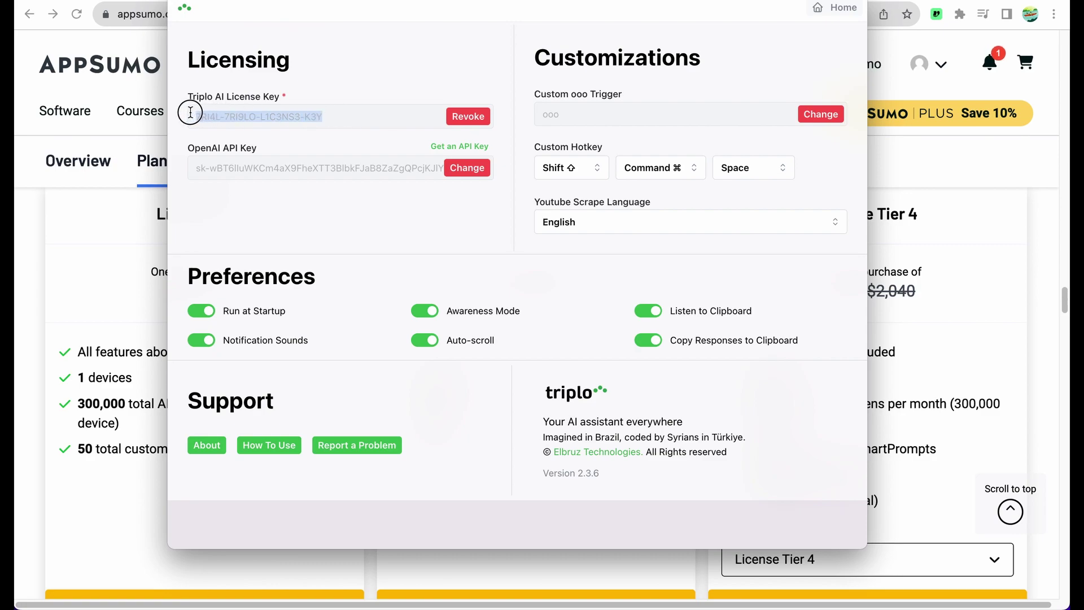
pyautogui.tripleClick(266, 173)
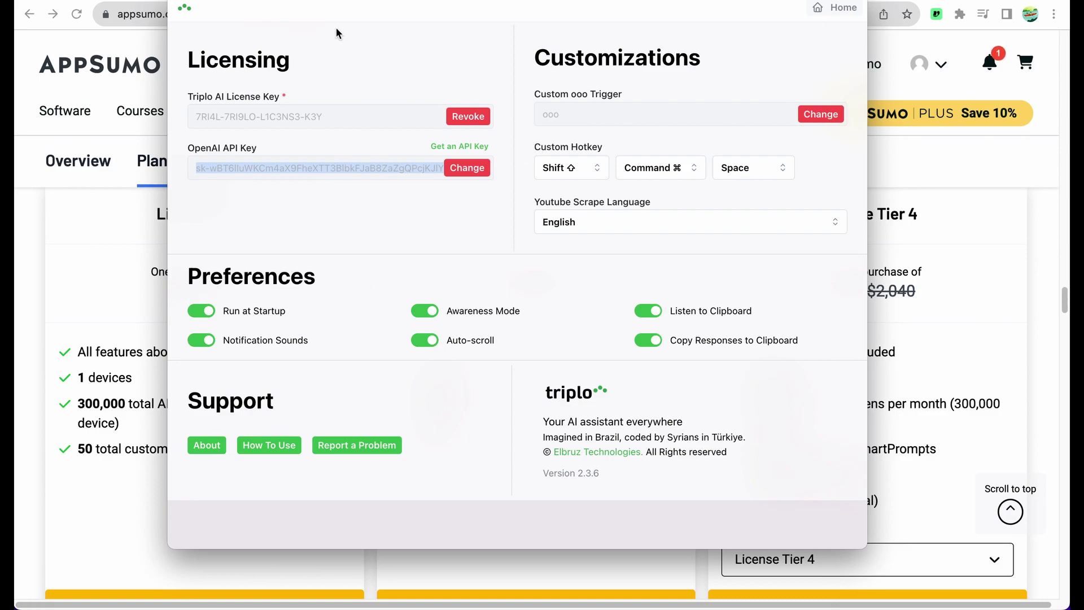
pyautogui.moveTo(351, 21); pyautogui.dragTo(351, 39)
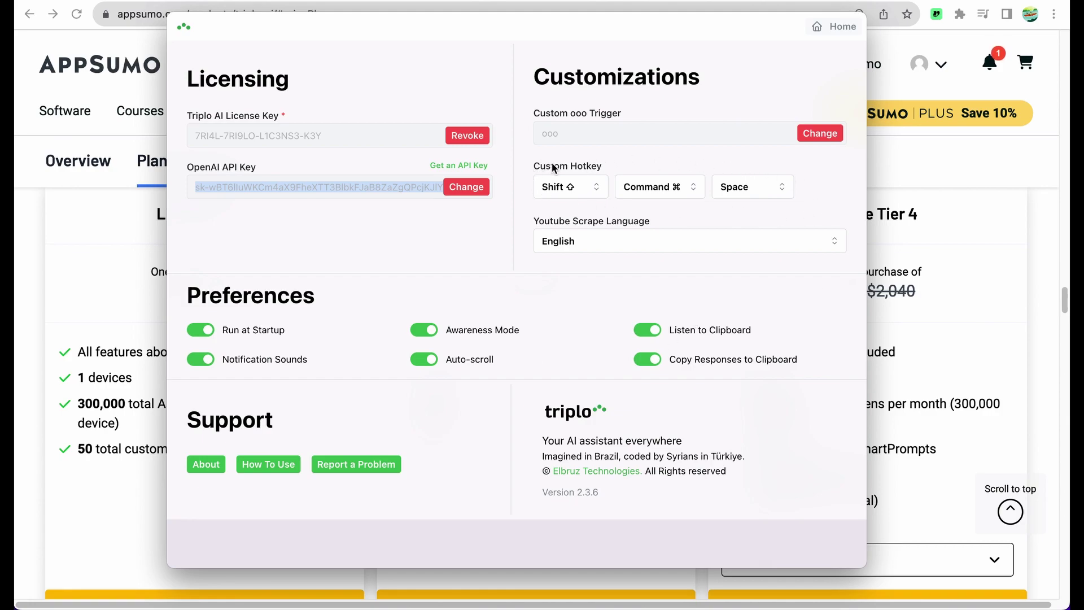
# Step: Keep English as the YouTube scrape language and check the Custom ooo Trigger value
pyautogui.click(589, 244)
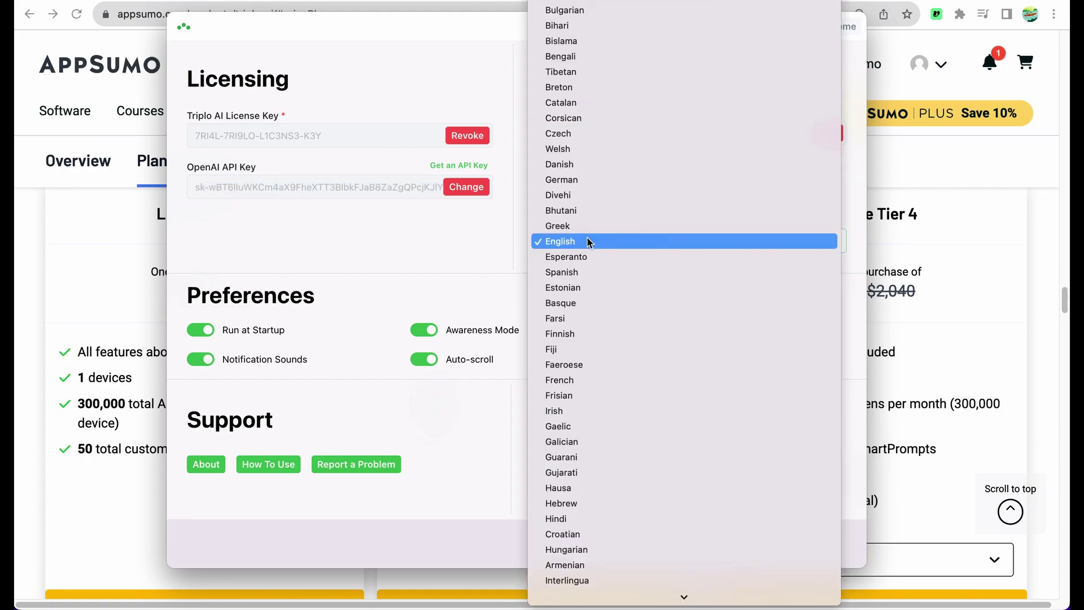
pyautogui.click(588, 242)
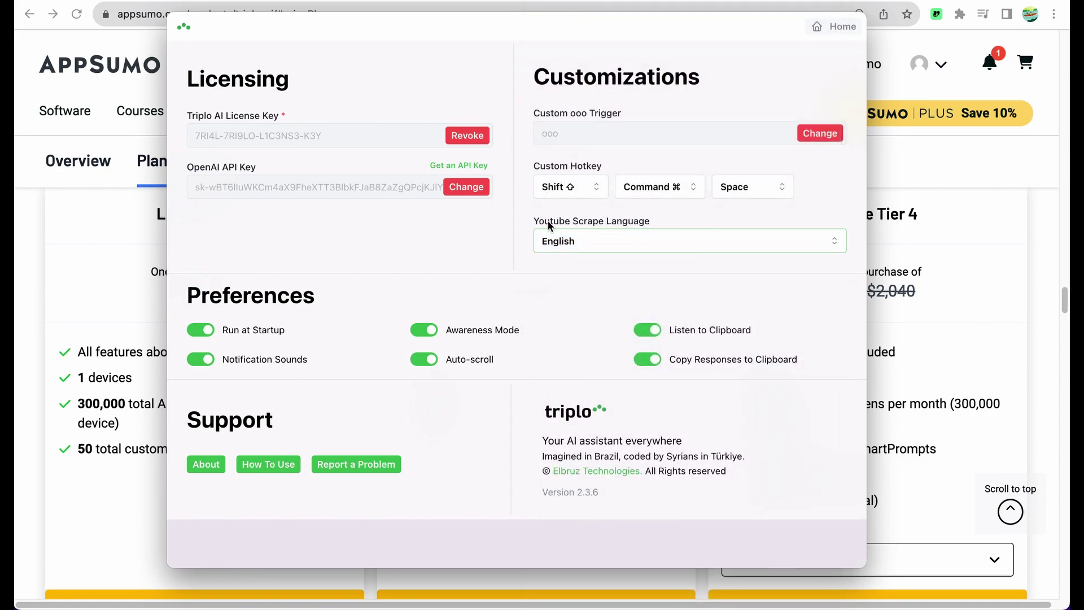
pyautogui.click(613, 222)
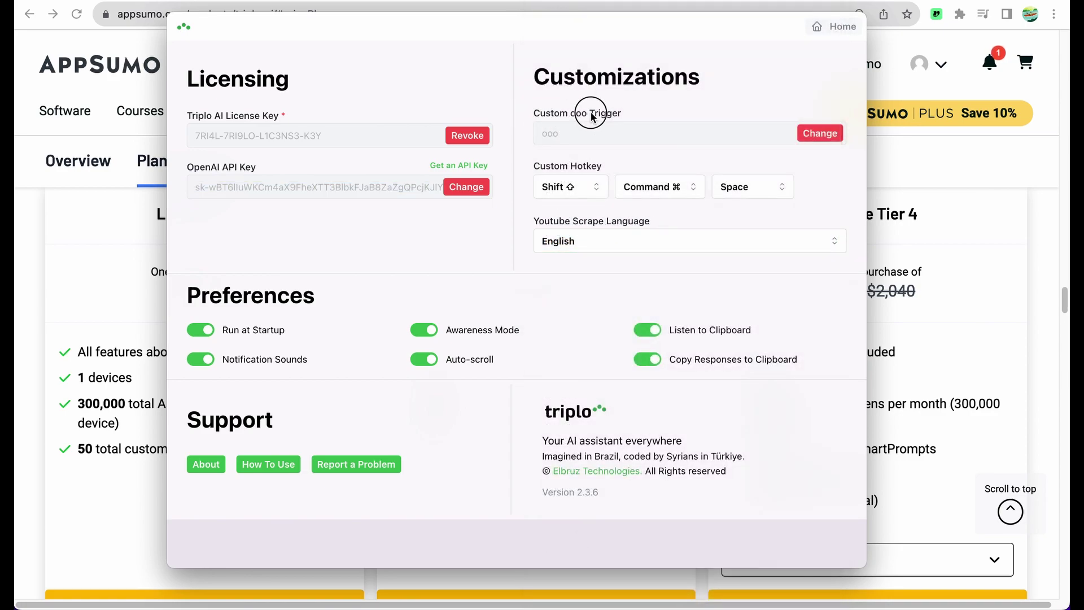
pyautogui.doubleClick(567, 136)
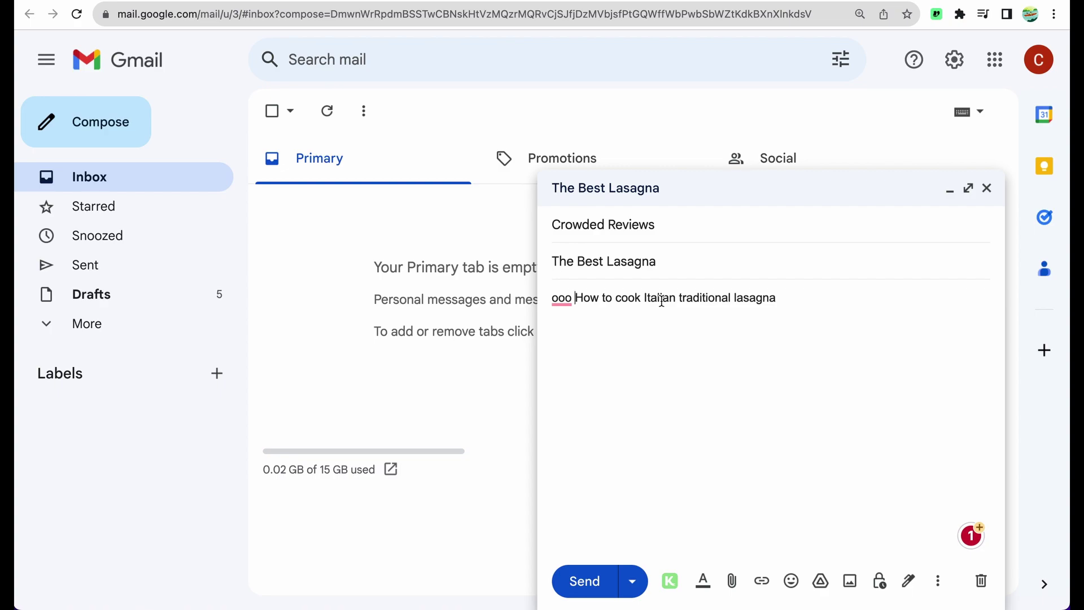
# Step: Re-add the 'ooo' prefix to the lasagna line and generate the Italian lasagna recipe in the draft
pyautogui.press('BackSpace')
pyautogui.press('BackSpace')
pyautogui.press('BackSpace')
pyautogui.press('BackSpace')
pyautogui.moveTo(552, 298); pyautogui.dragTo(757, 297)
pyautogui.click(553, 299)
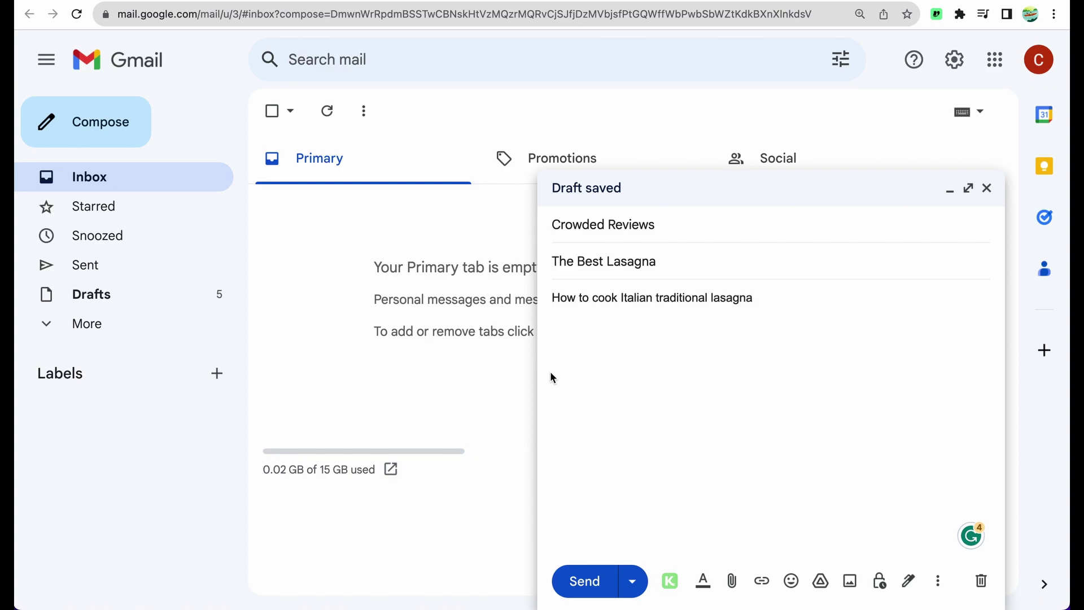
pyautogui.write('ooo')
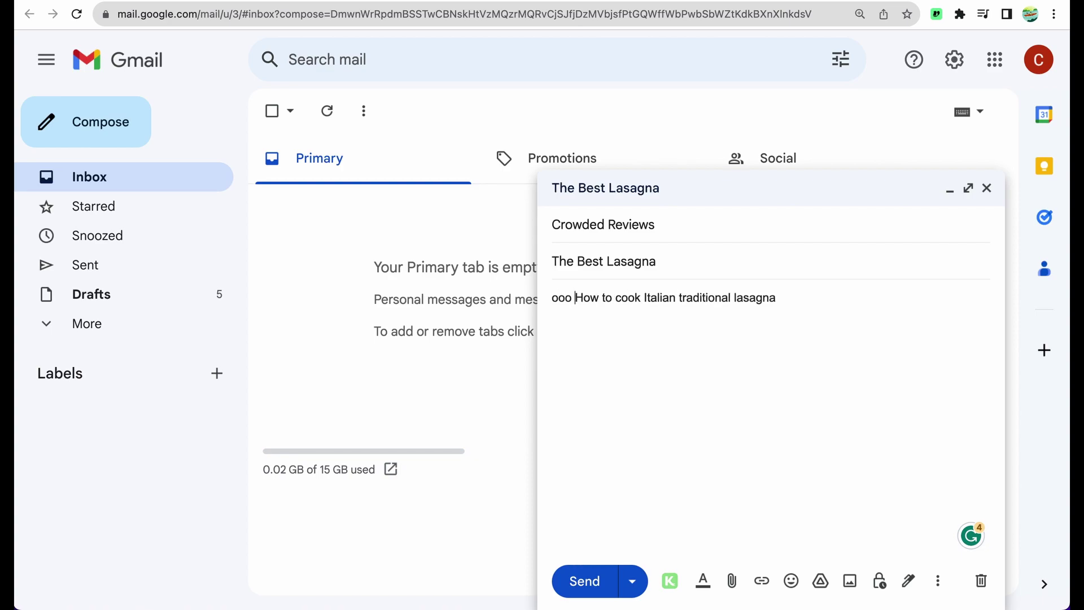
pyautogui.moveTo(803, 299); pyautogui.dragTo(540, 305)
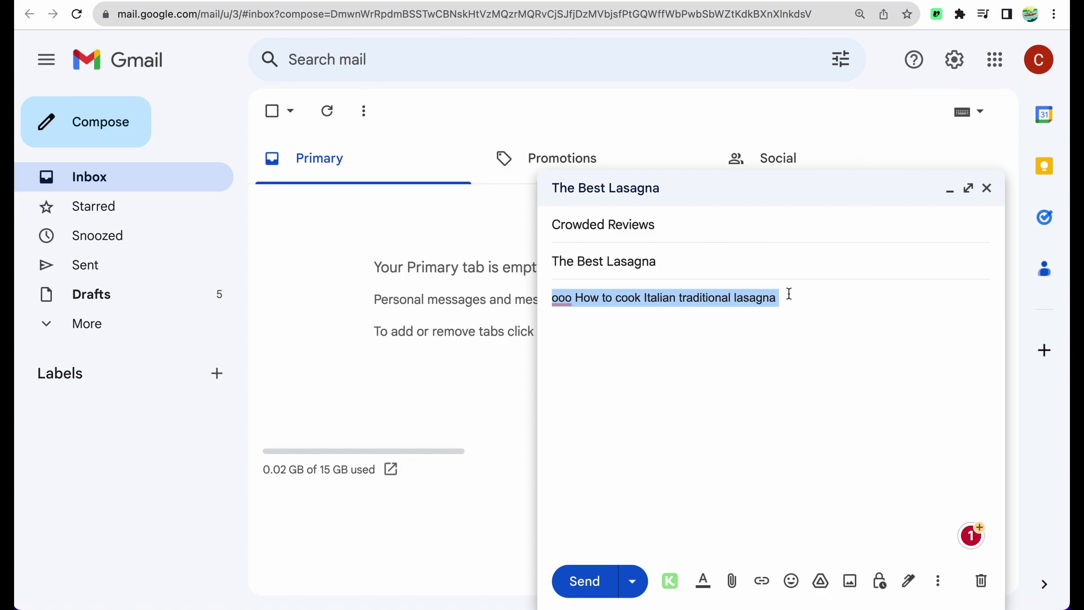
pyautogui.press('Right')
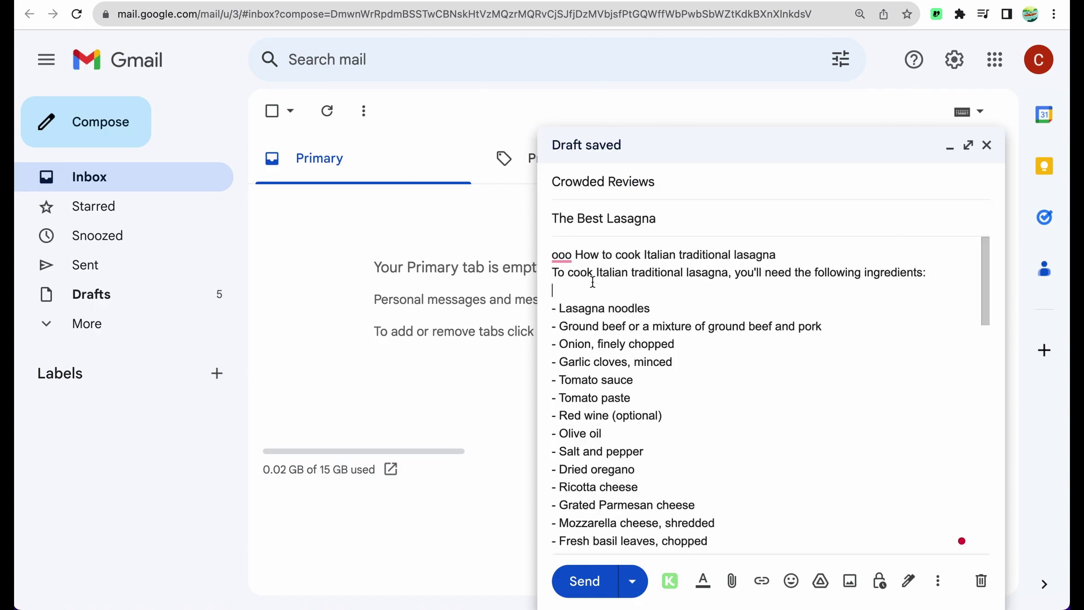
pyautogui.click(673, 279)
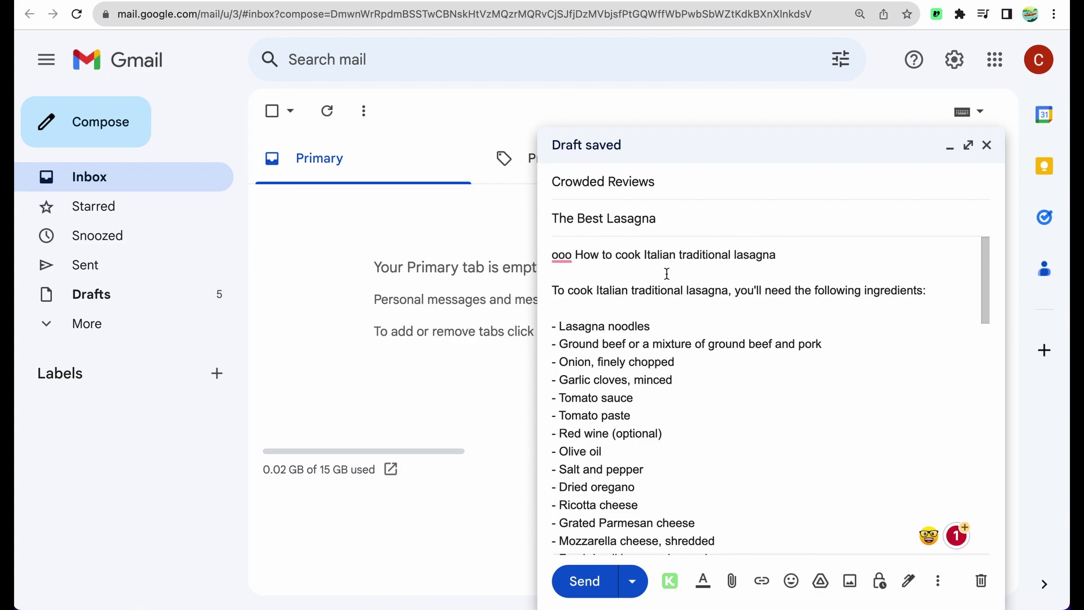
# Step: Scroll the SmartPrompts catalogue from blogintro down to the complain, def, defend and delegate cards
pyautogui.scroll(-1, 648, 327)
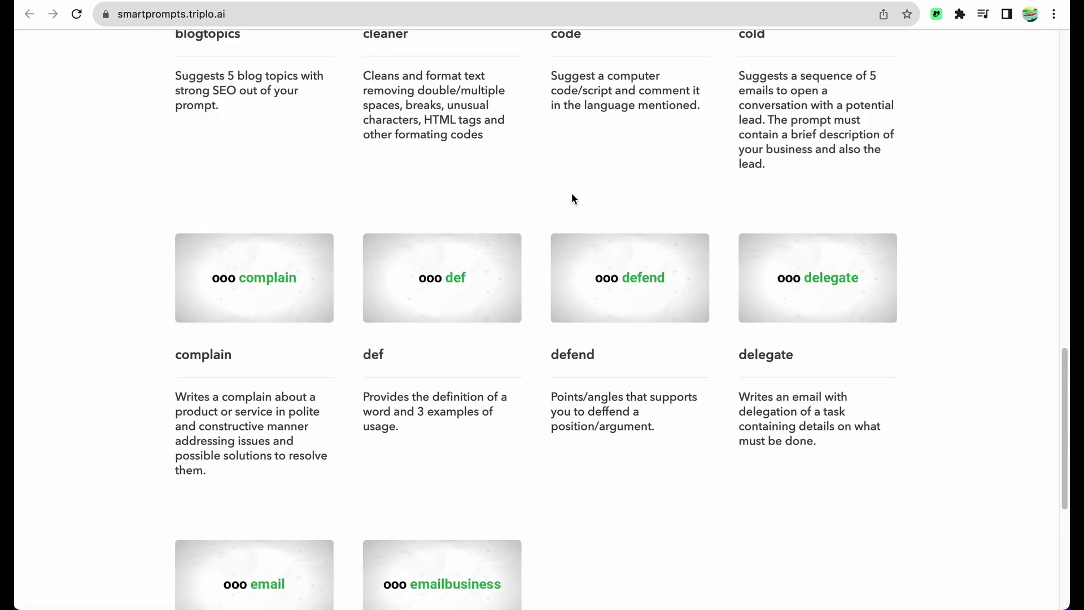
pyautogui.scroll(15, 572, 192)
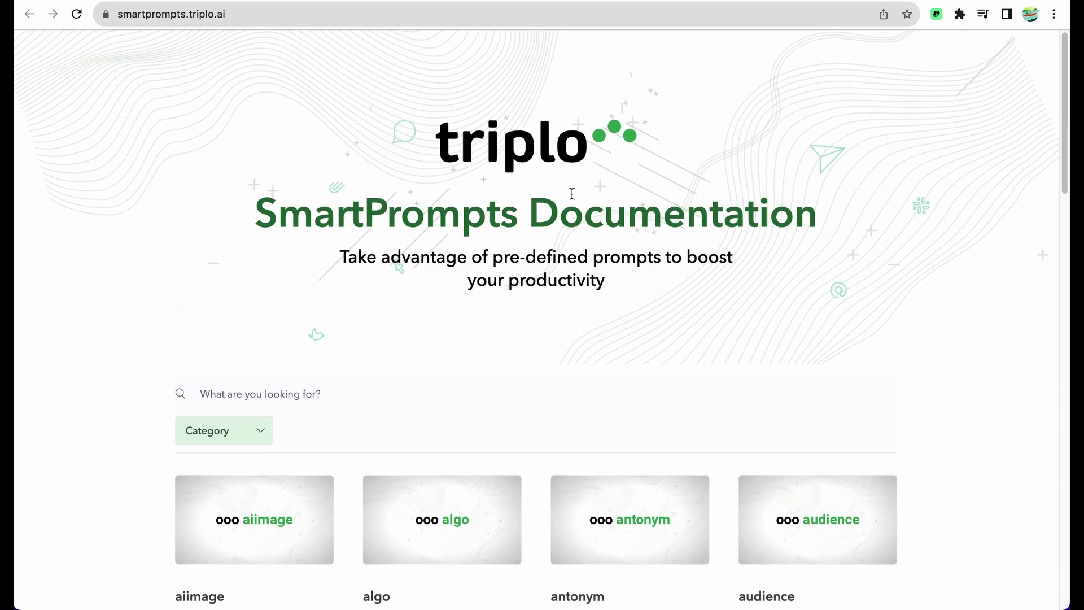
pyautogui.scroll(-5, 572, 194)
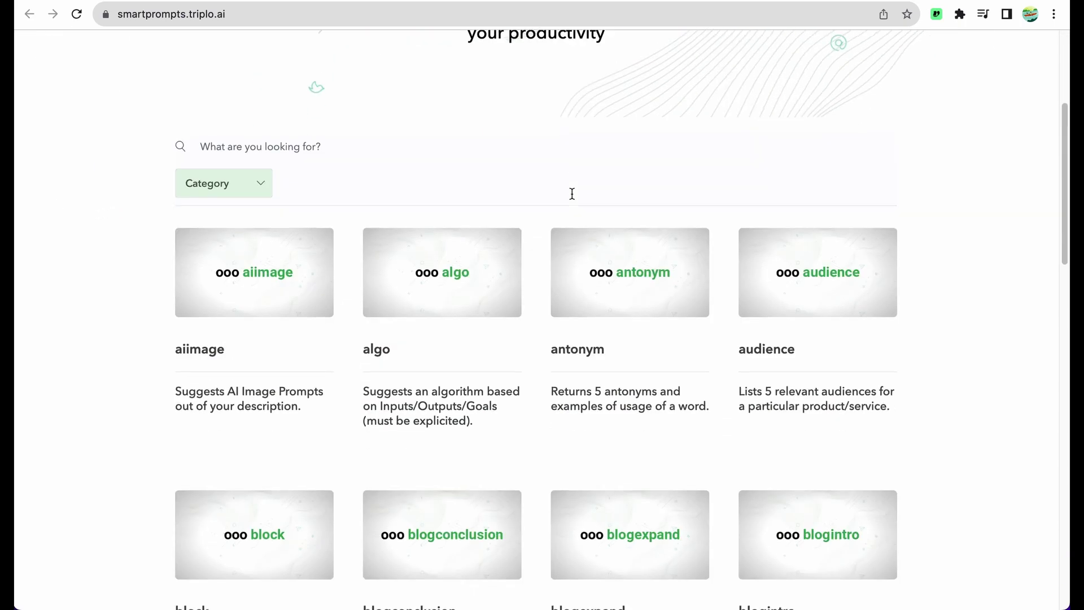
pyautogui.scroll(-6, 572, 195)
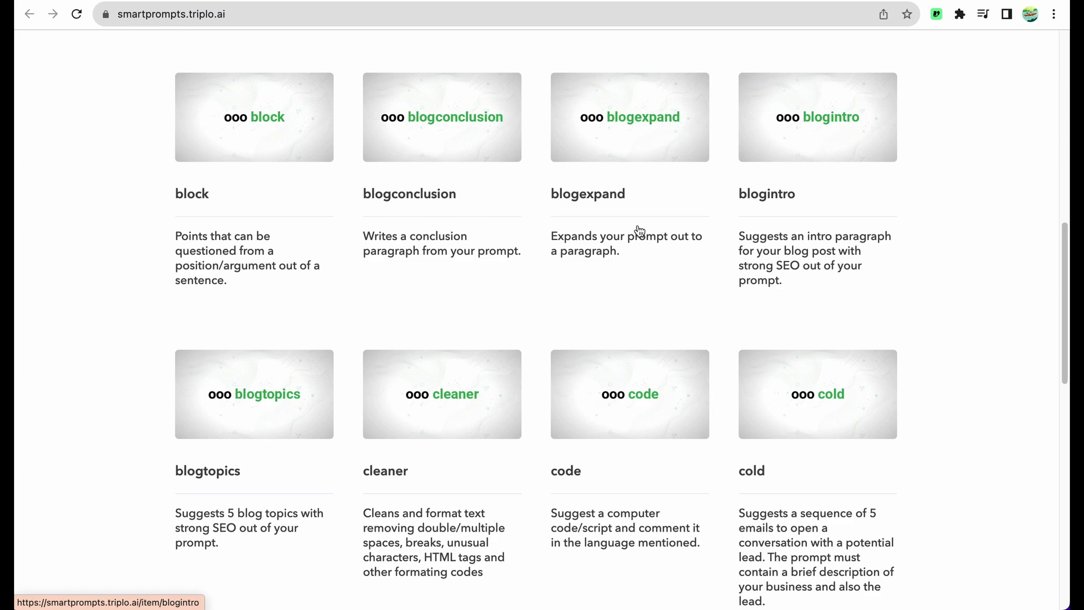
pyautogui.scroll(-8, 538, 293)
pyautogui.scroll(-1, 537, 289)
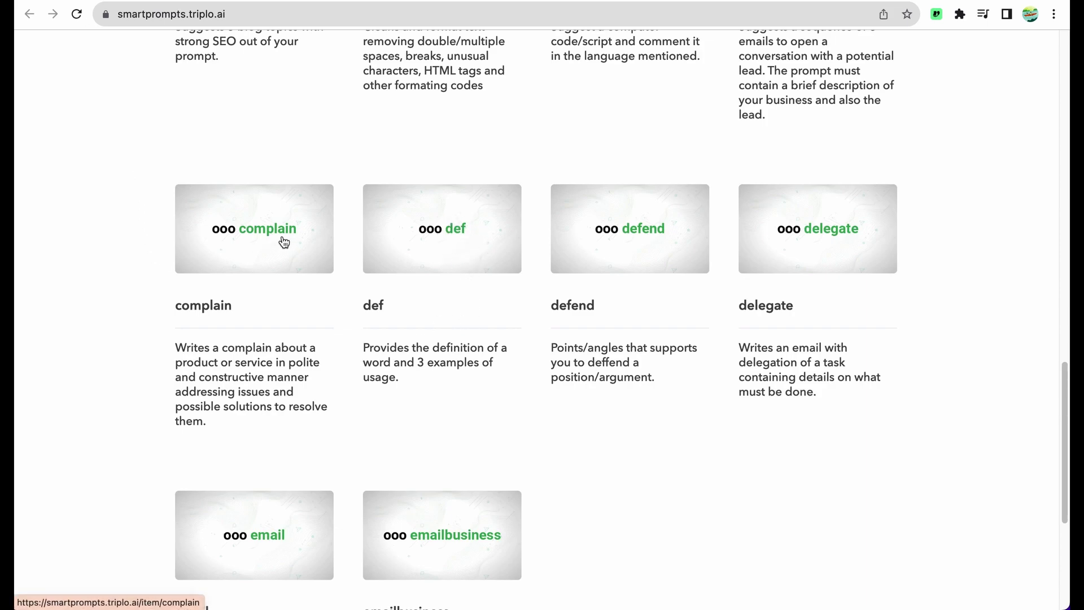
# Step: Run the Complain SmartPrompt on a web hosting provider's slow website speed
pyautogui.hotkey('ctrl', 'space')
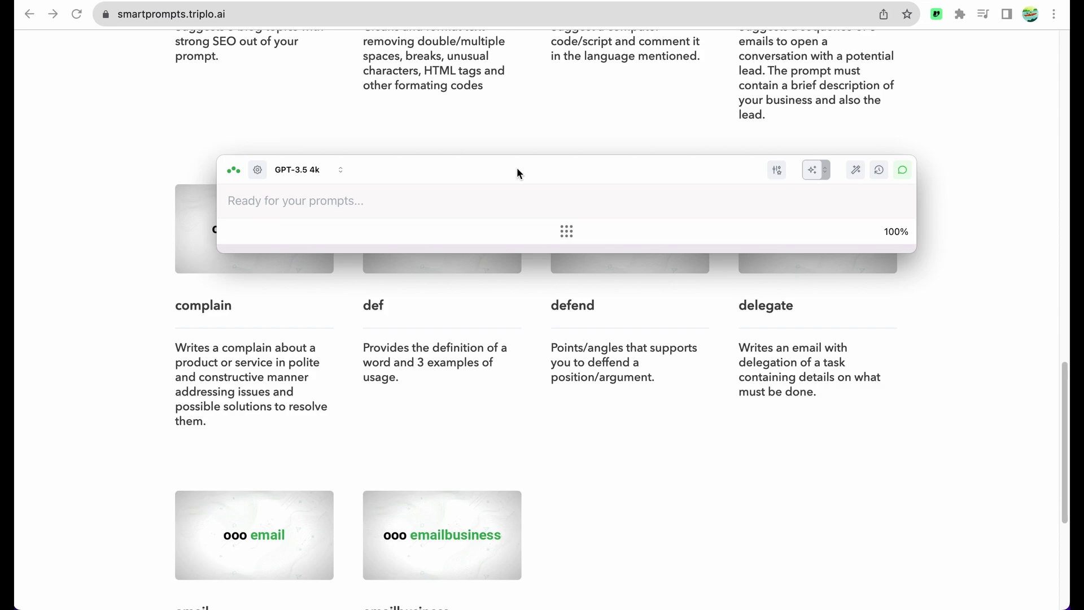
pyautogui.moveTo(519, 172); pyautogui.dragTo(516, 165)
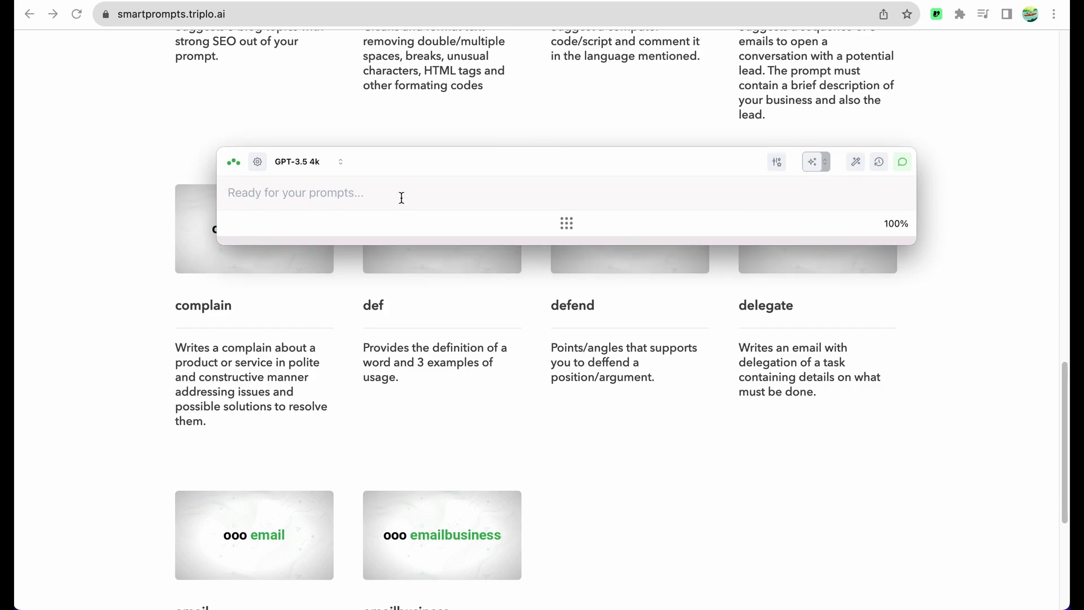
pyautogui.write('compla')
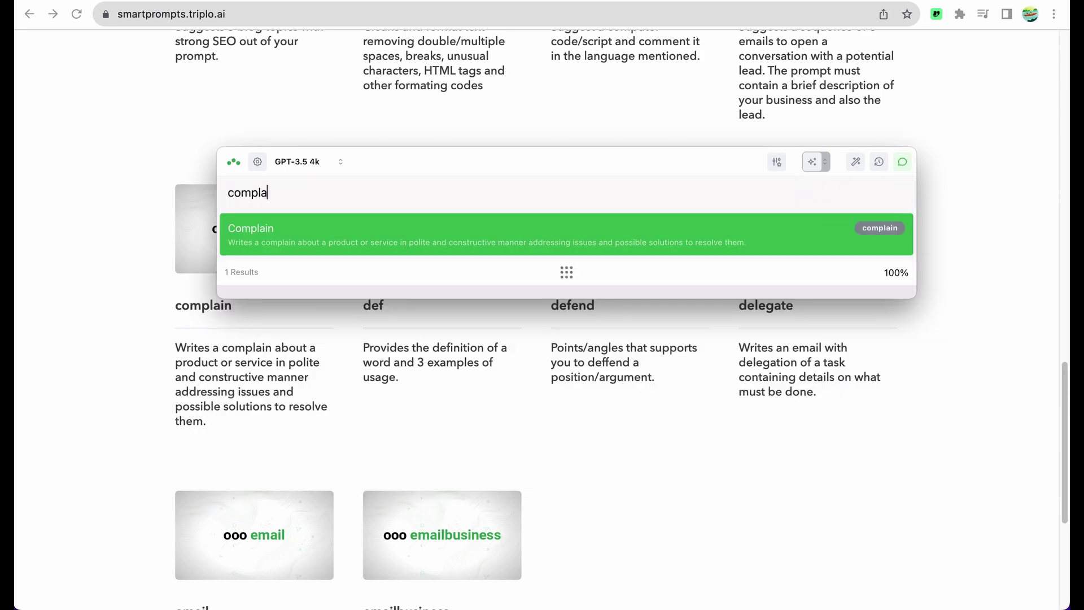
pyautogui.click(460, 242)
pyautogui.write('web hosting provider slow website speed')
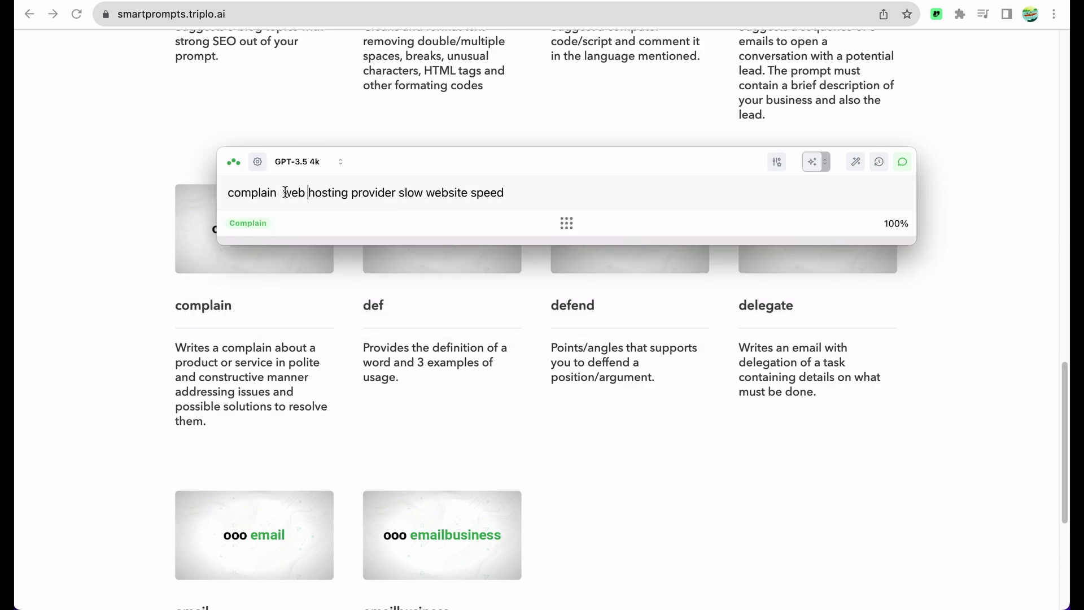
pyautogui.click(538, 197)
pyautogui.moveTo(284, 193); pyautogui.dragTo(516, 196)
pyautogui.click(516, 197)
pyautogui.press('Return')
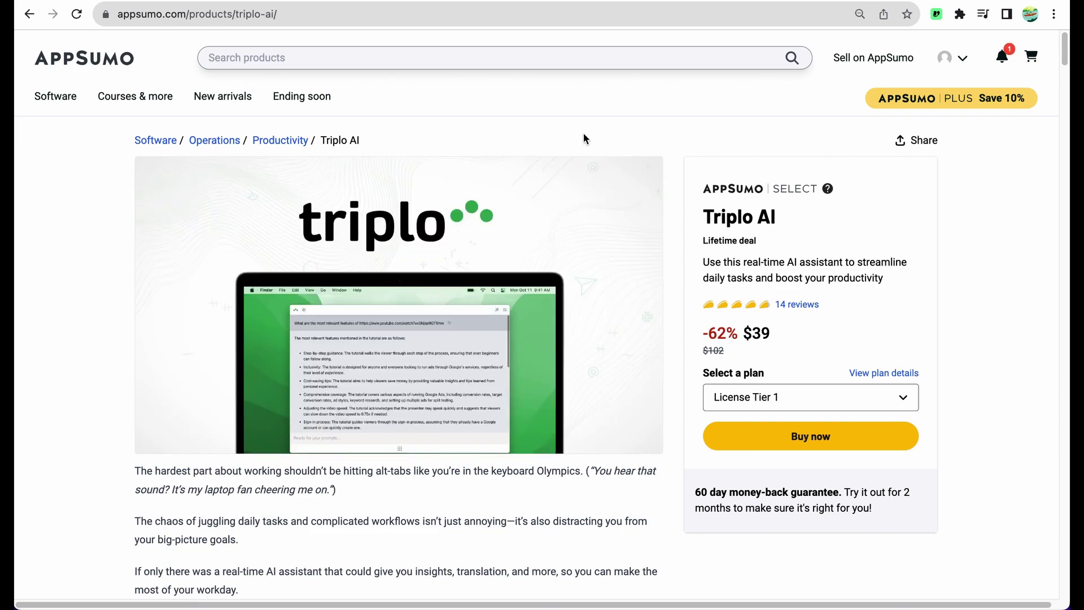
# Step: Highlight the 230+ languages and 100+ SmartPrompts feature lines on the AppSumo page
pyautogui.scroll(-1, 571, 553)
pyautogui.scroll(-10, 262, 306)
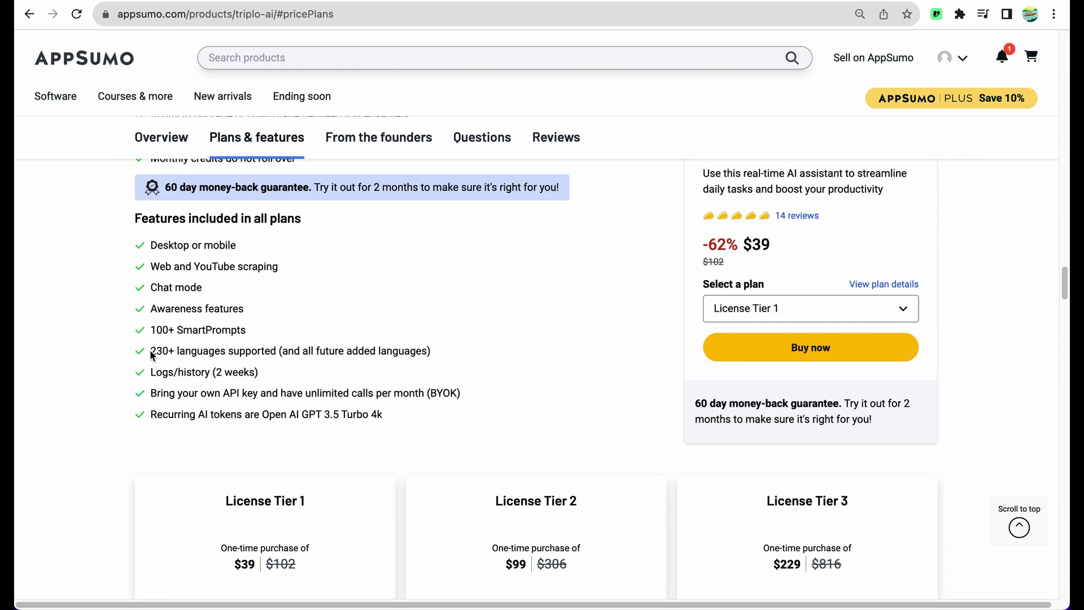
pyautogui.moveTo(151, 350); pyautogui.dragTo(241, 351)
pyautogui.click(240, 350)
pyautogui.moveTo(249, 330)
pyautogui.mouseDown()
pyautogui.moveTo(151, 330)
pyautogui.moveTo(246, 328)
pyautogui.mouseUp()
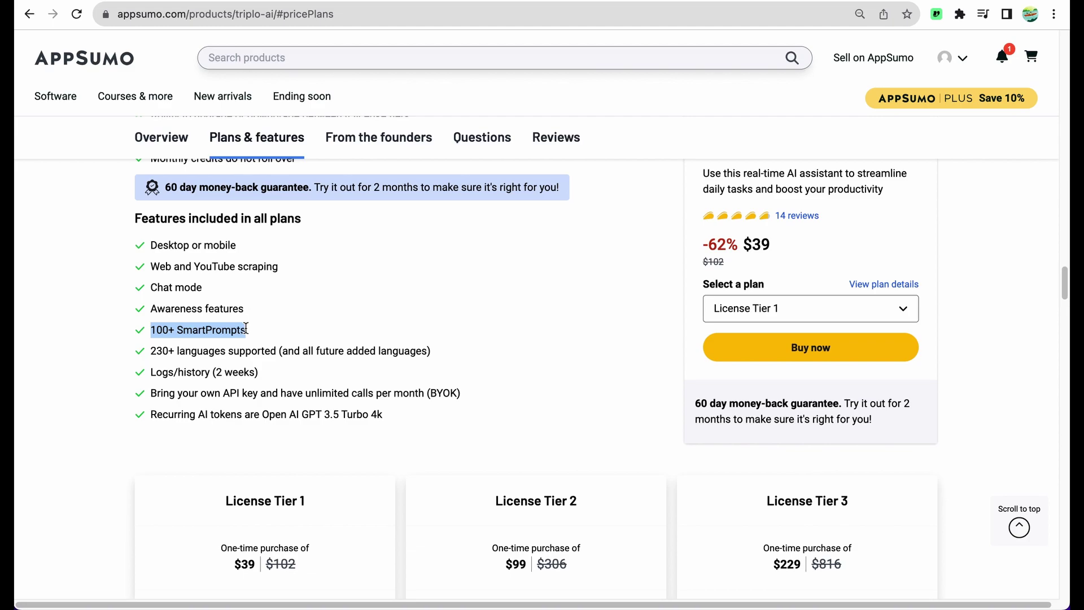
# Step: Compare the License Tier cards, highlighting Tier 3's AI training and Automations allowances
pyautogui.scroll(-5, 767, 226)
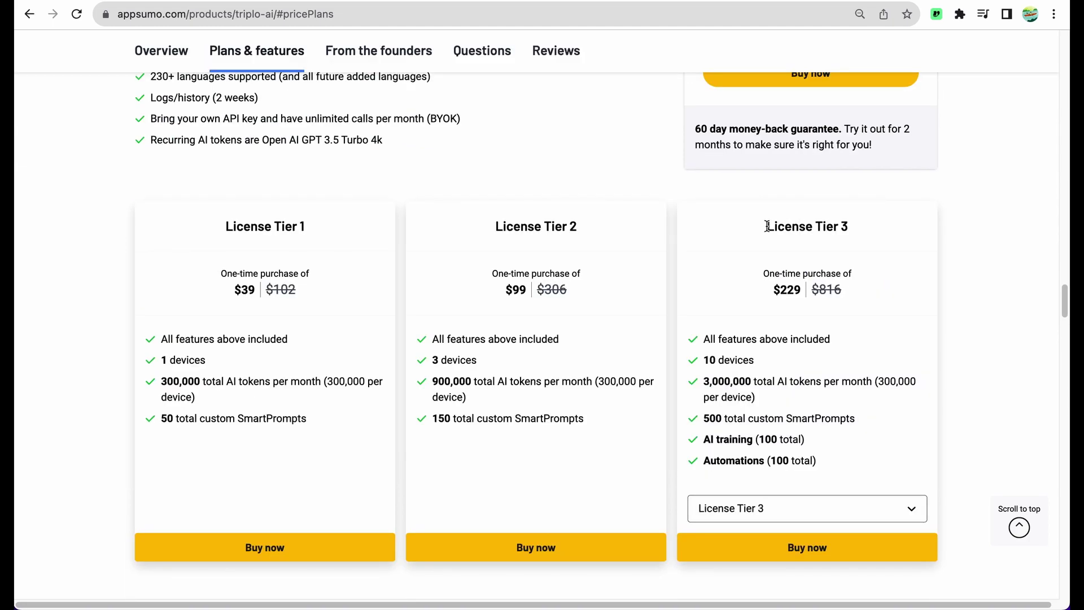
pyautogui.moveTo(768, 225); pyautogui.dragTo(884, 229)
pyautogui.moveTo(703, 440); pyautogui.dragTo(812, 439)
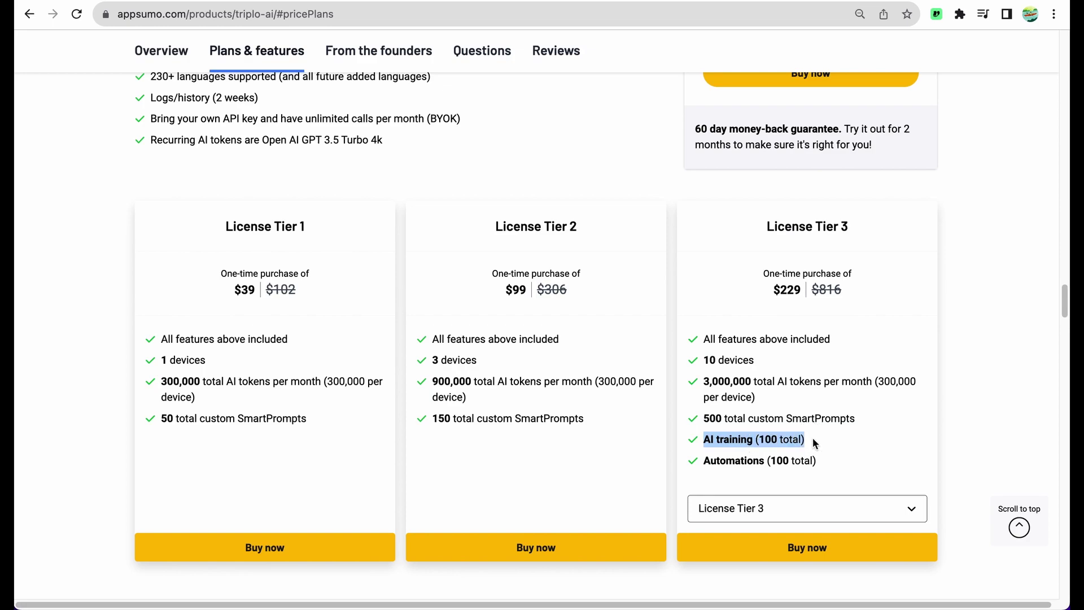
pyautogui.moveTo(704, 460); pyautogui.dragTo(803, 459)
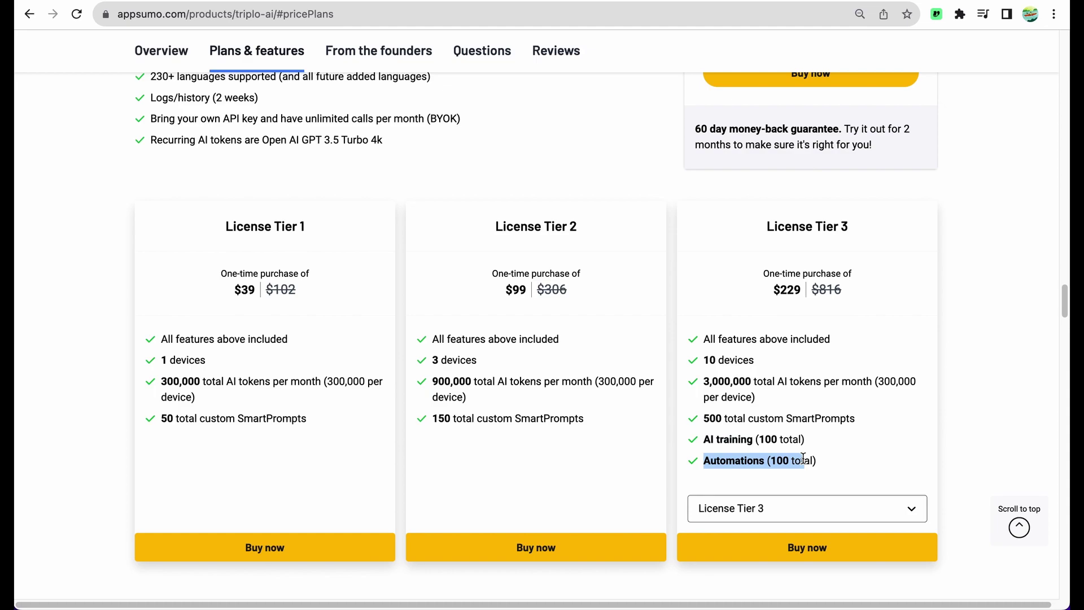
pyautogui.scroll(1, 674, 294)
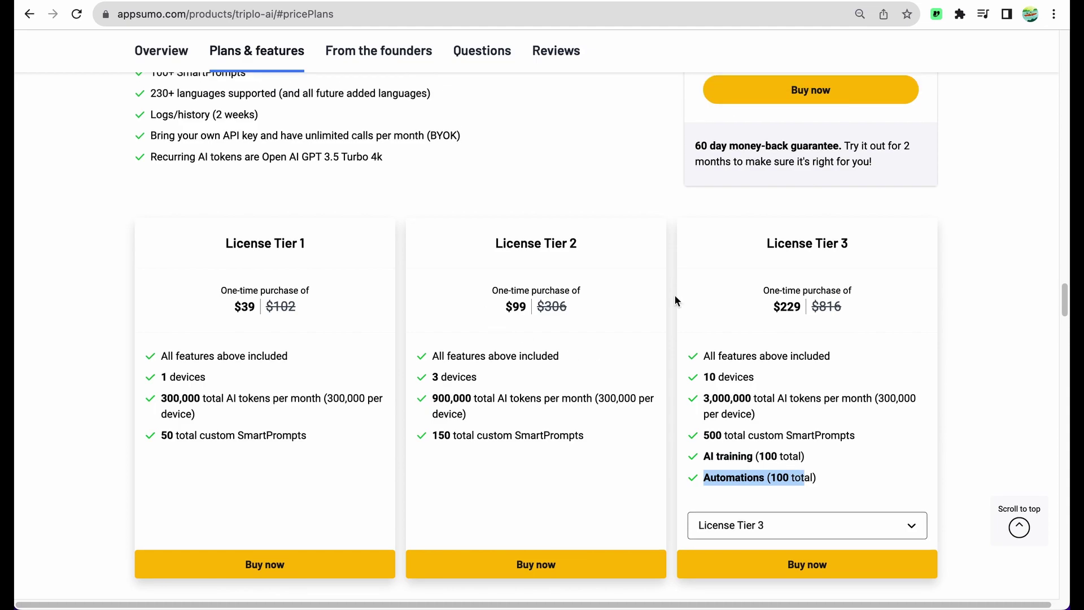